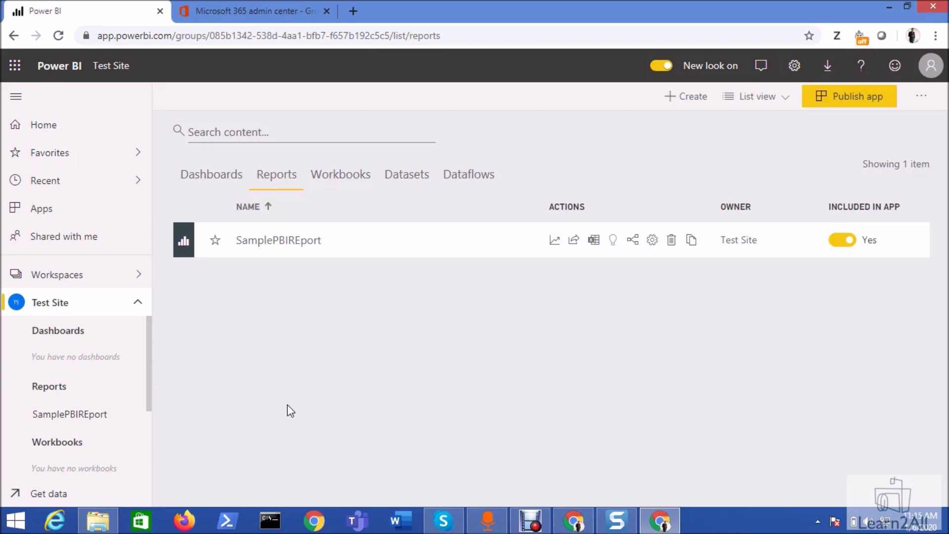
Open the SamplePBIREport report, then go back to the Test Site workspace contents.
left_click(288, 242)
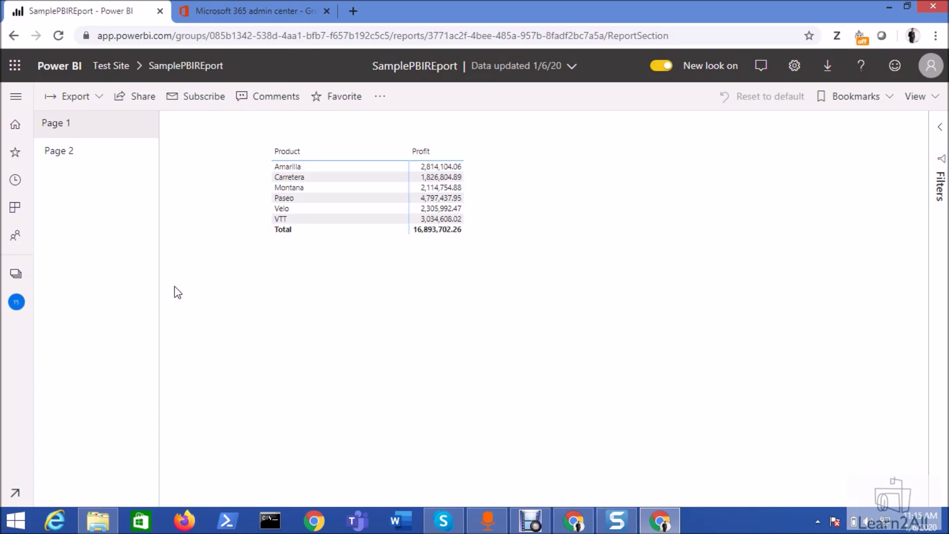
left_click(16, 302)
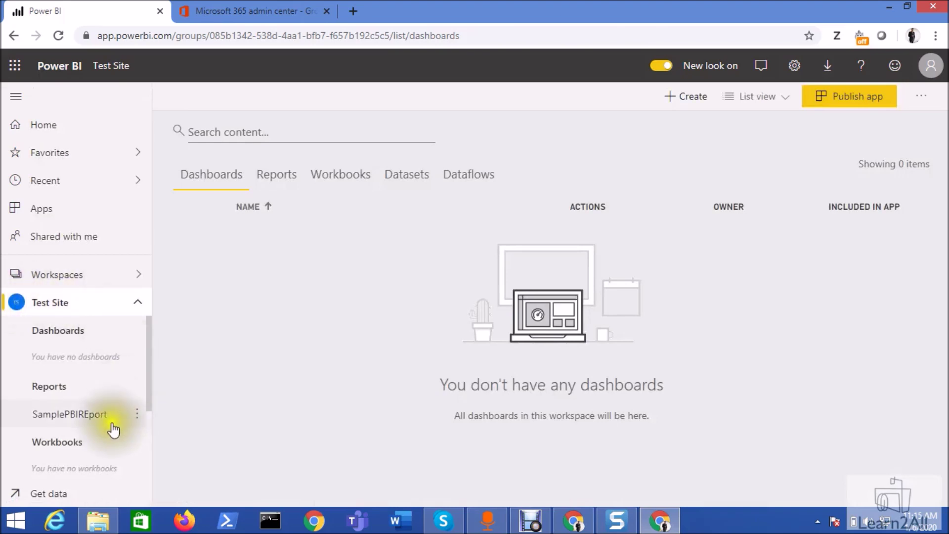
Open Security for the SamplePBIREport dataset and start adding a member to the Product role.
scroll(113, 428, "down", 2)
mouse_move(137, 418)
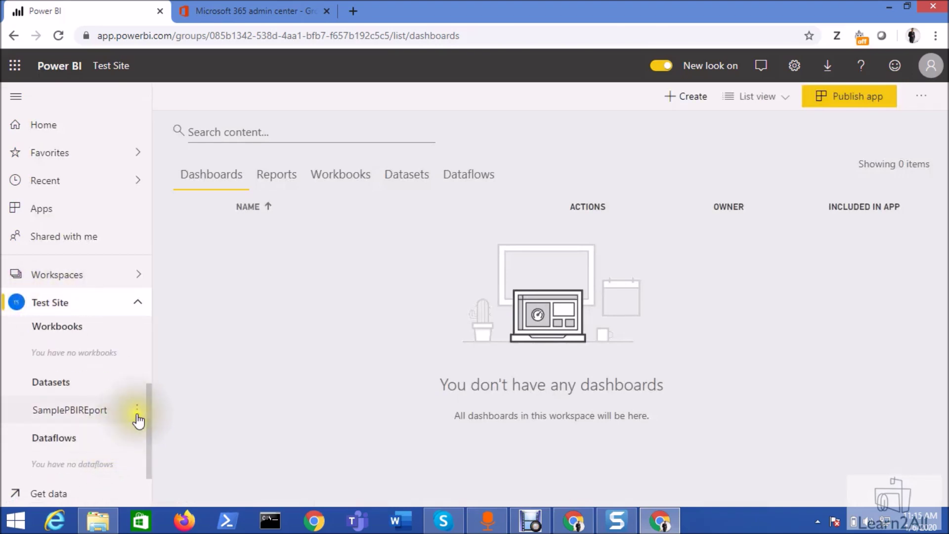
left_click(137, 411)
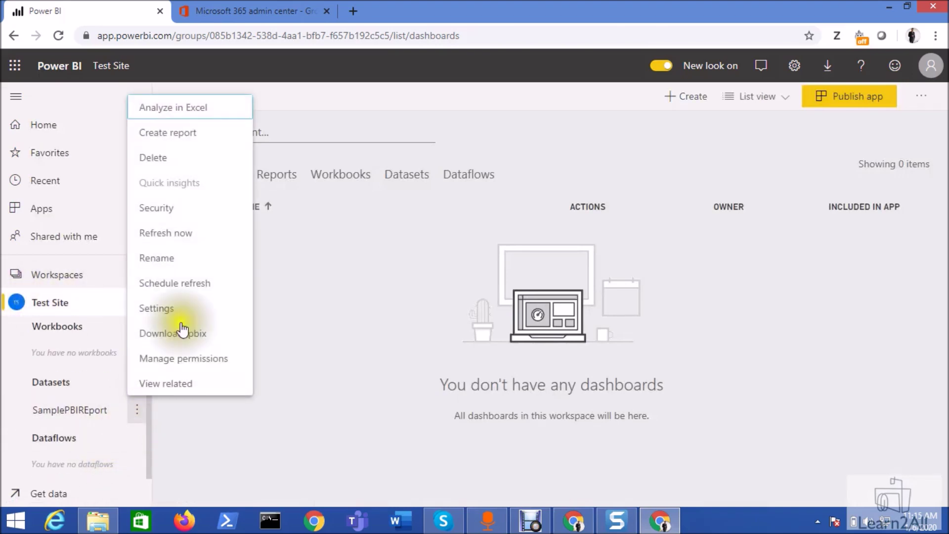
left_click(205, 208)
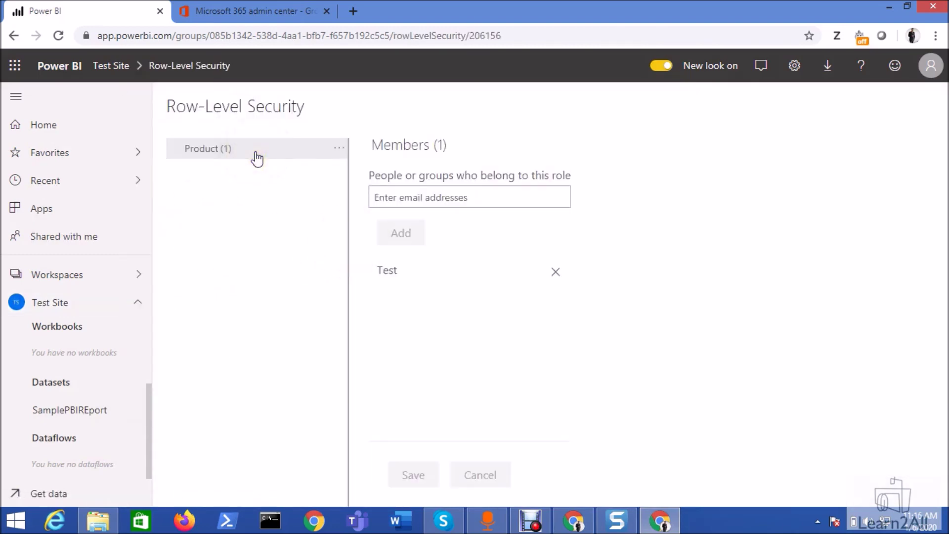
left_click(256, 158)
left_click(460, 202)
left_click(13, 69)
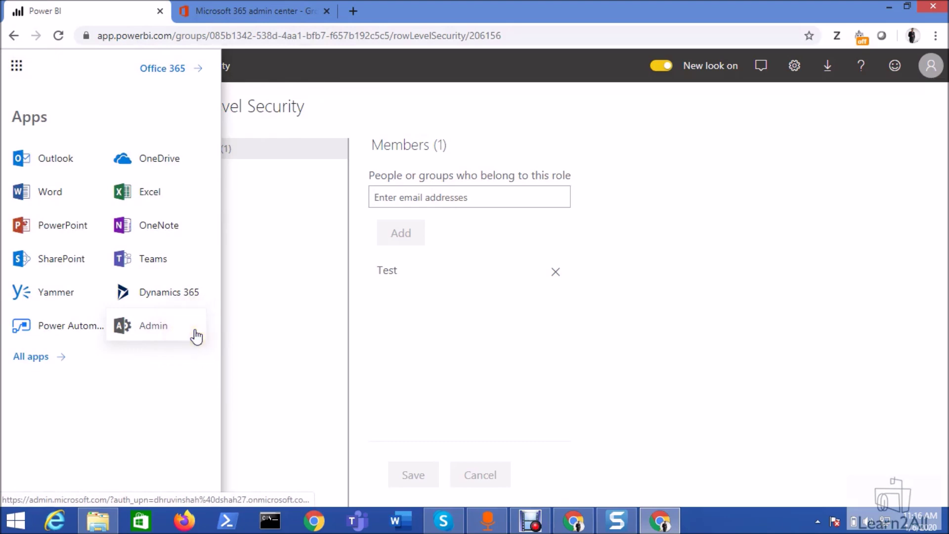
In Microsoft 365 admin center's Groups page, start a new group of type Security.
left_click(414, 336)
left_click(225, 9)
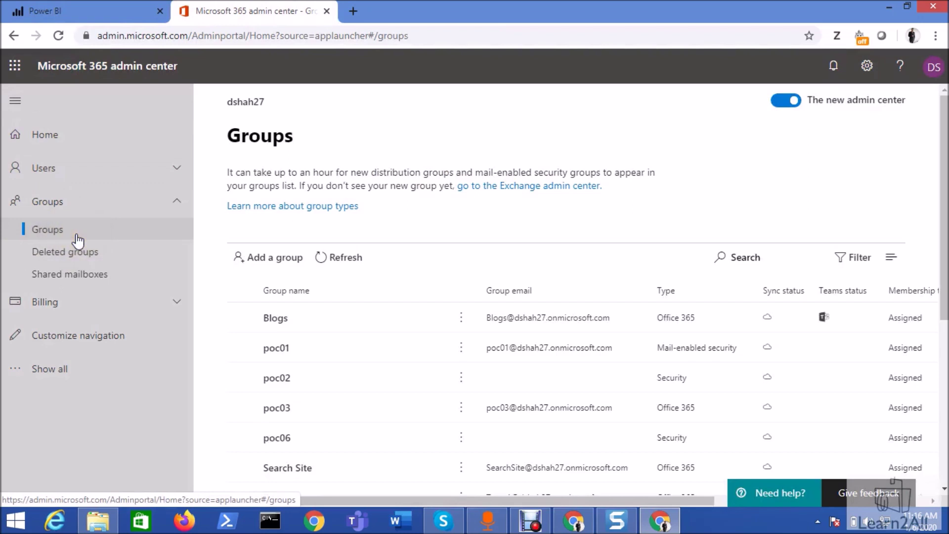
left_click(262, 260)
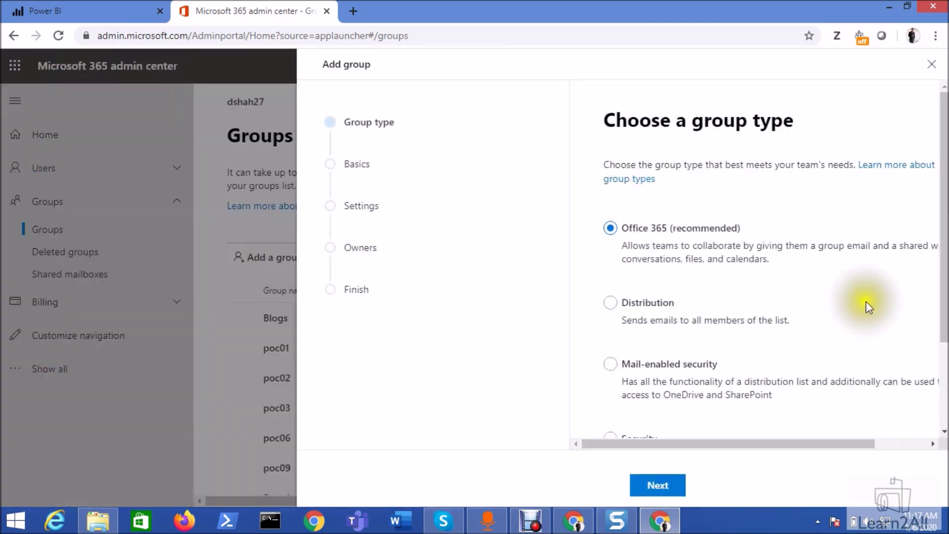
mouse_move(780, 445)
left_mouse_down()
mouse_move(797, 449)
mouse_move(785, 449)
left_mouse_up()
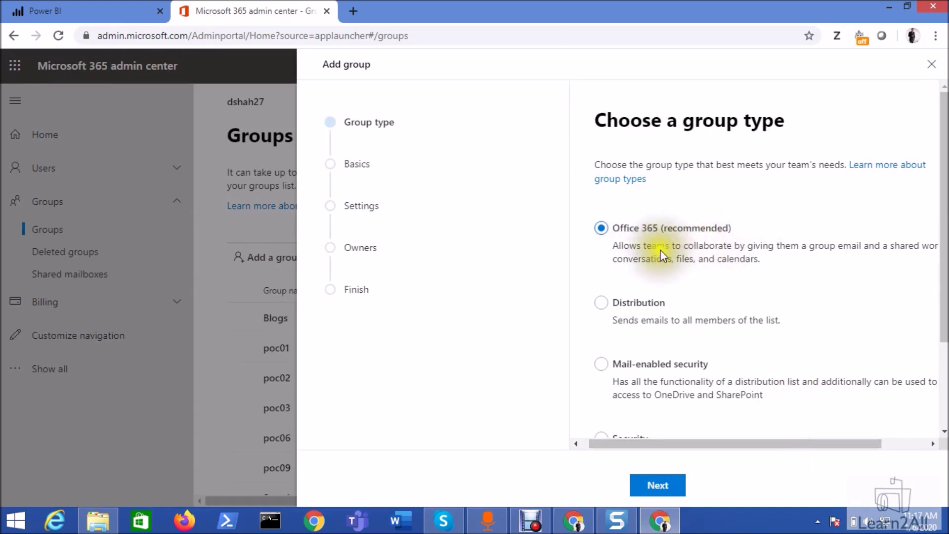
scroll(642, 257, "down", 2)
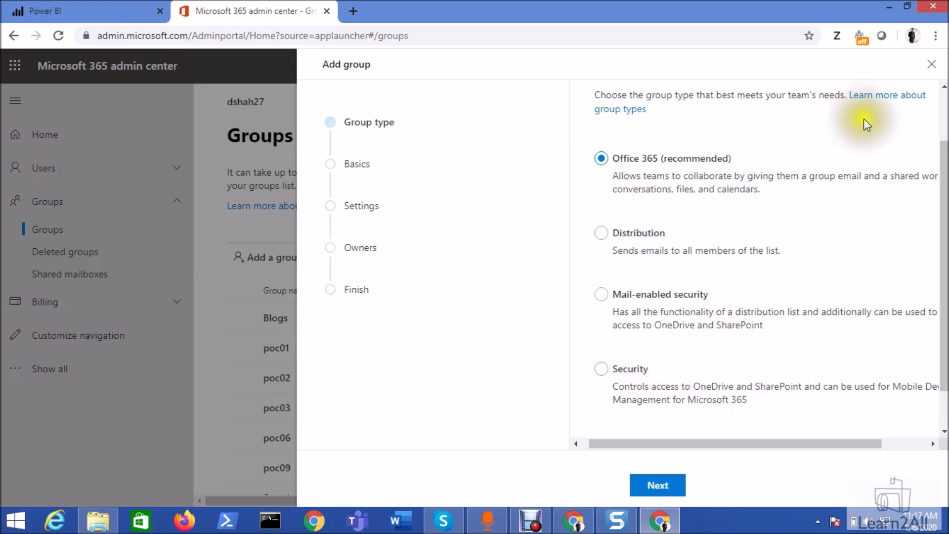
left_click(90, 6)
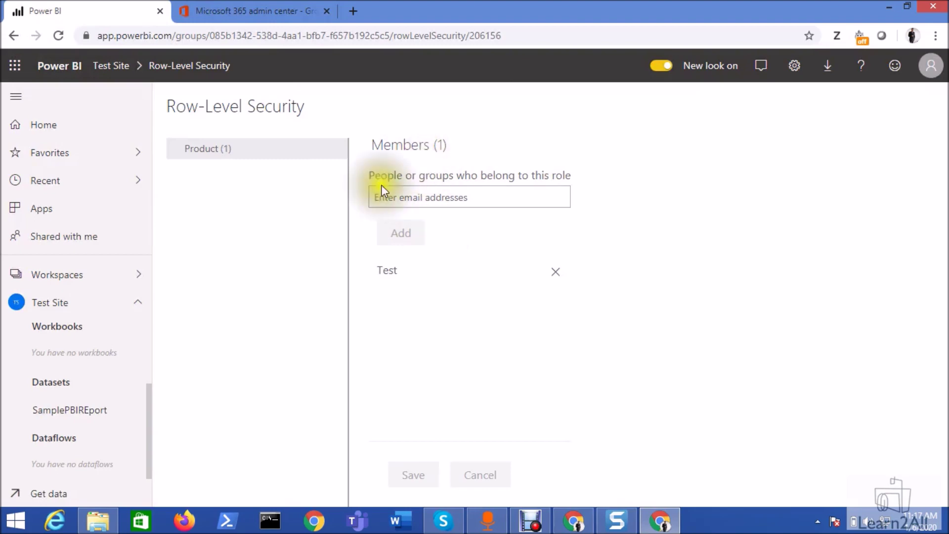
left_click(277, 9)
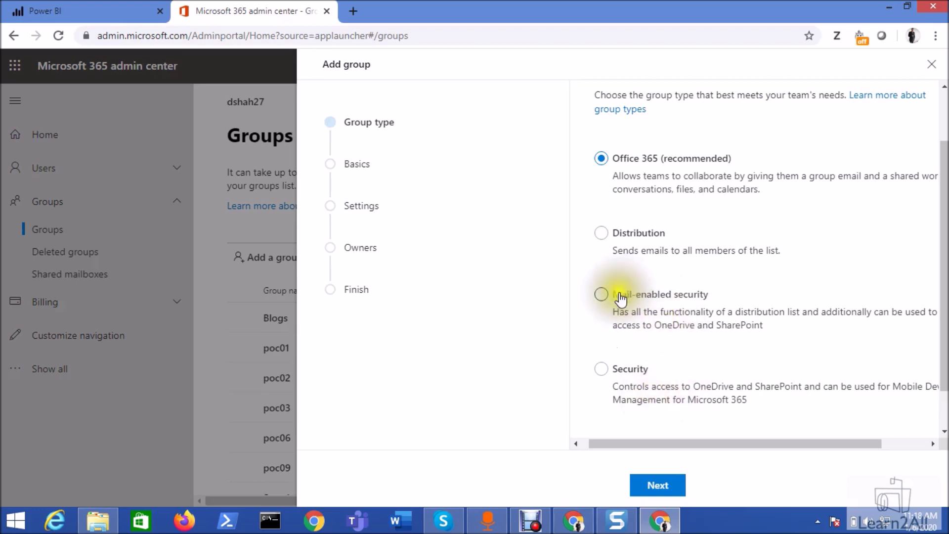
left_click(602, 370)
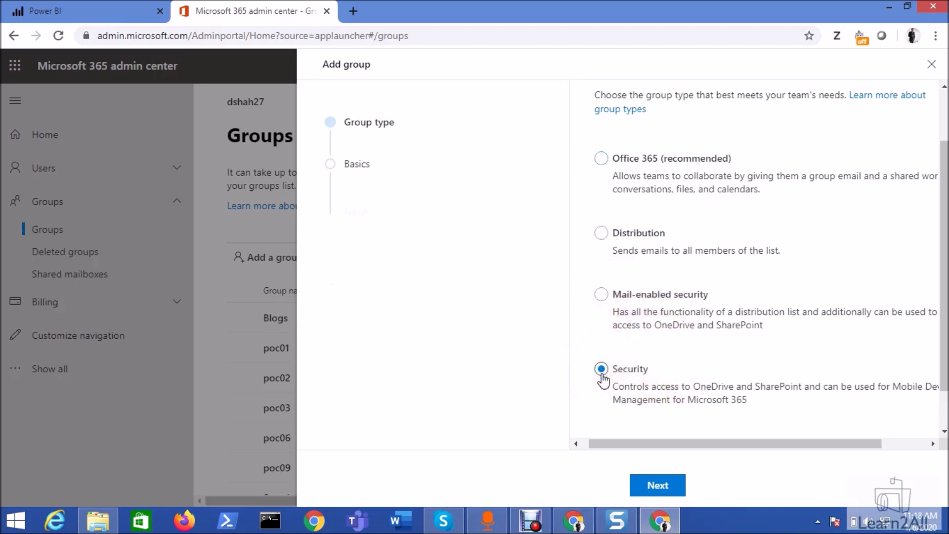
left_click(659, 492)
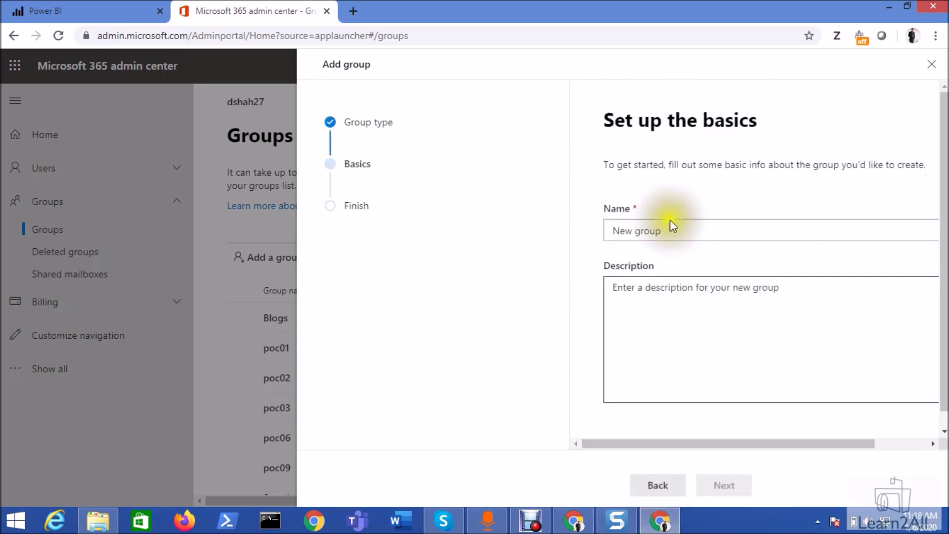
Name the group TestSecurityGroup with the description 'Test Security Group'.
left_click(672, 239)
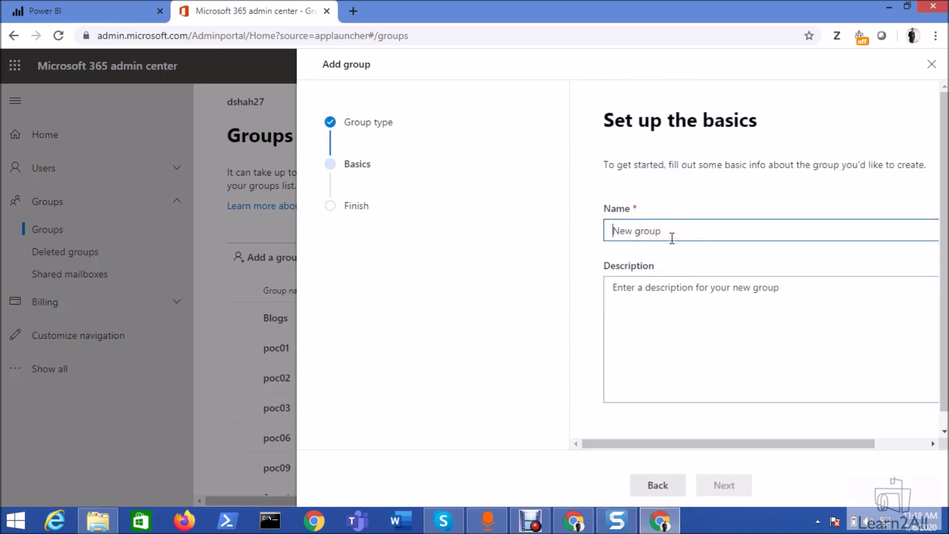
type("TestSecurityGroup")
left_click(683, 284)
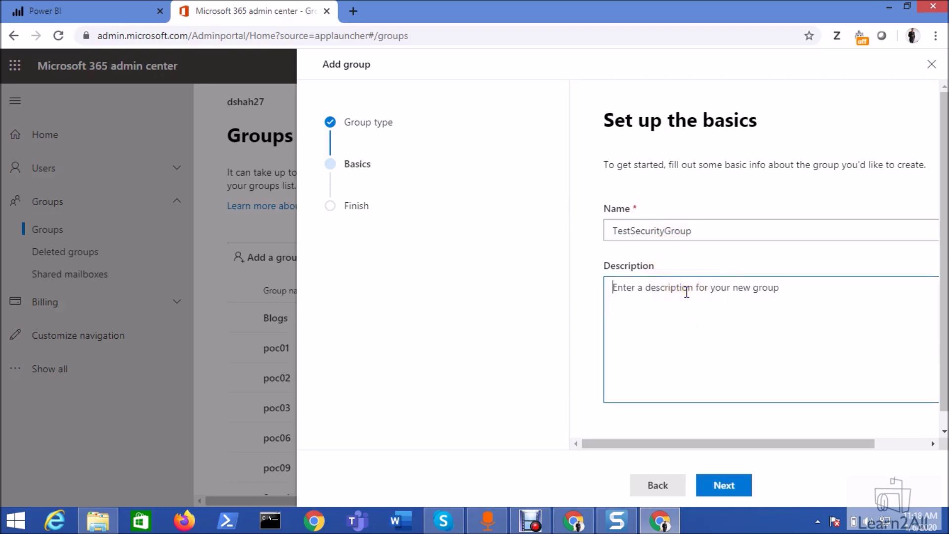
type("Test ")
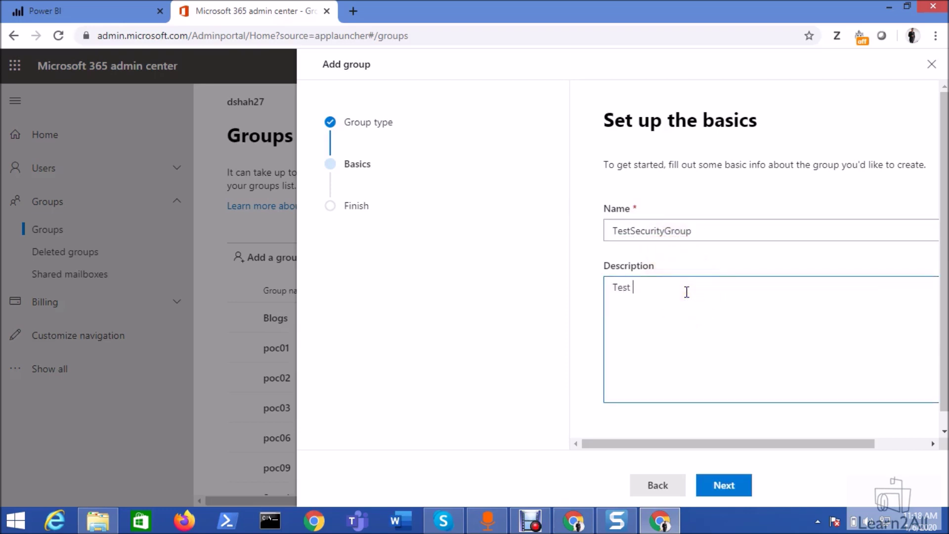
type("Security Group")
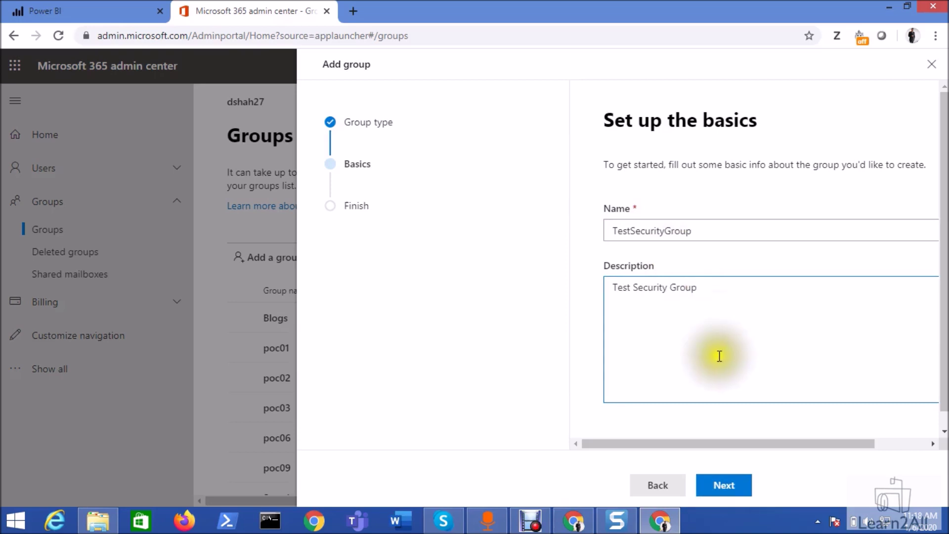
Review and create the group, then close the wizard.
left_click(728, 488)
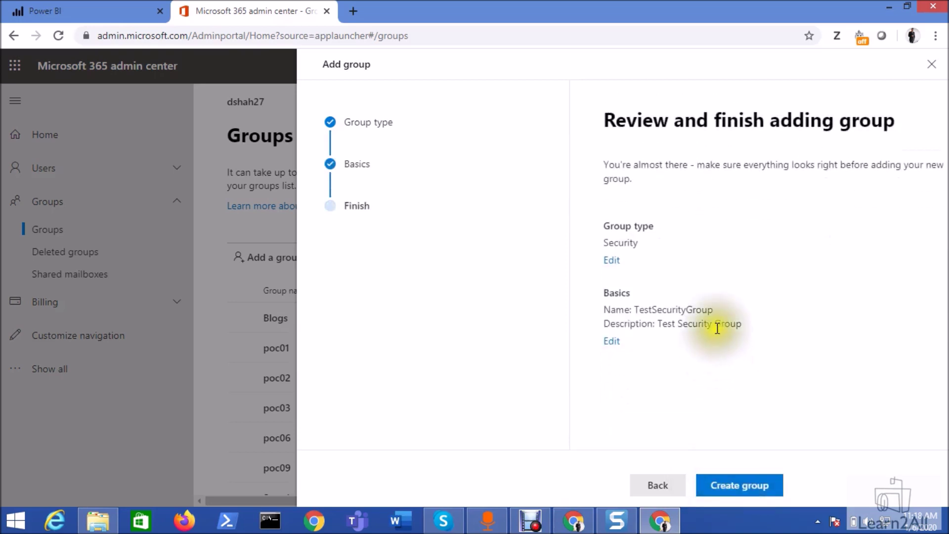
left_click(750, 494)
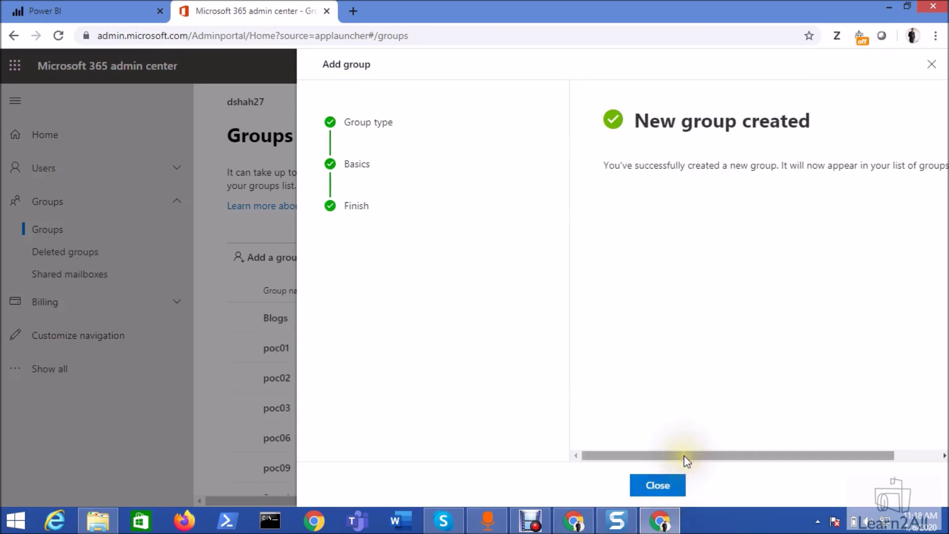
left_click_drag(686, 455, 725, 456)
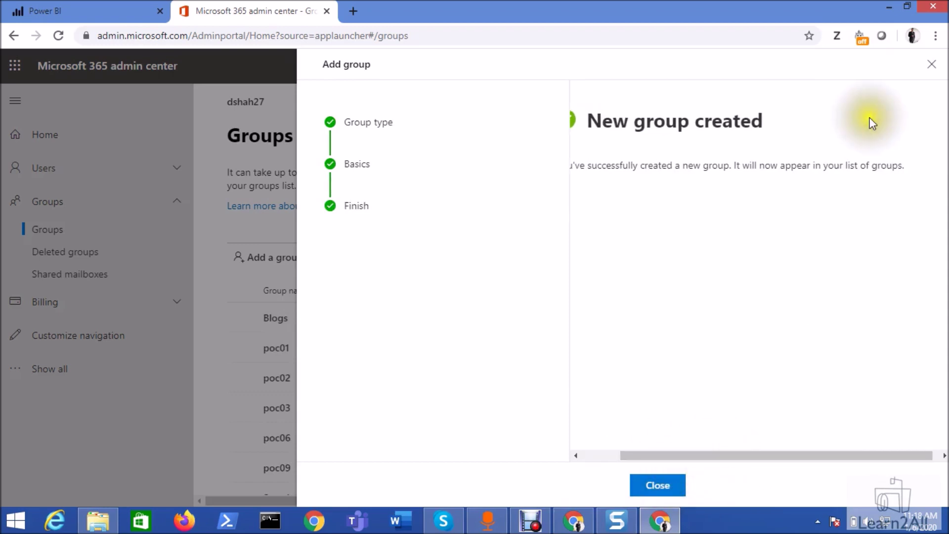
left_click(671, 487)
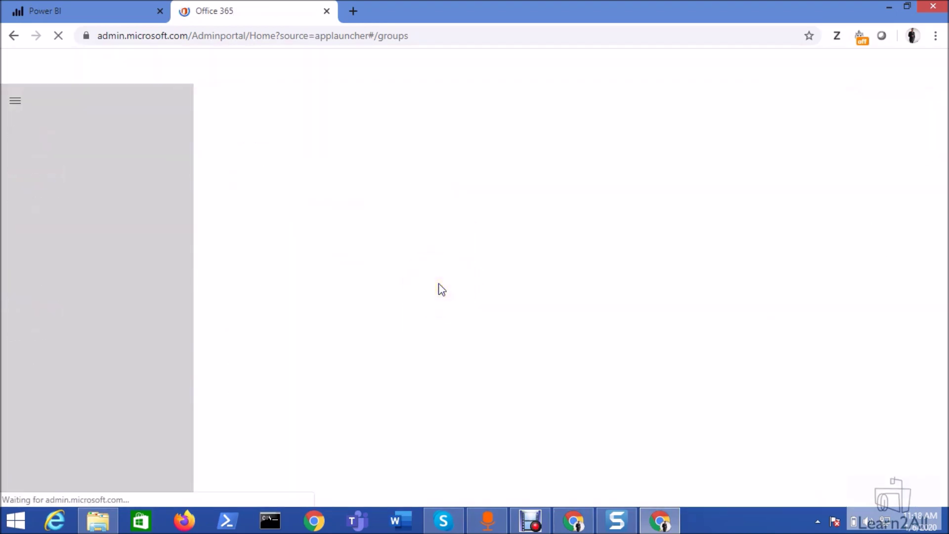
Filter the groups list to Security groups and open TestSecurityGroup's details.
scroll(325, 268, "down", 3)
scroll(326, 268, "up", 1)
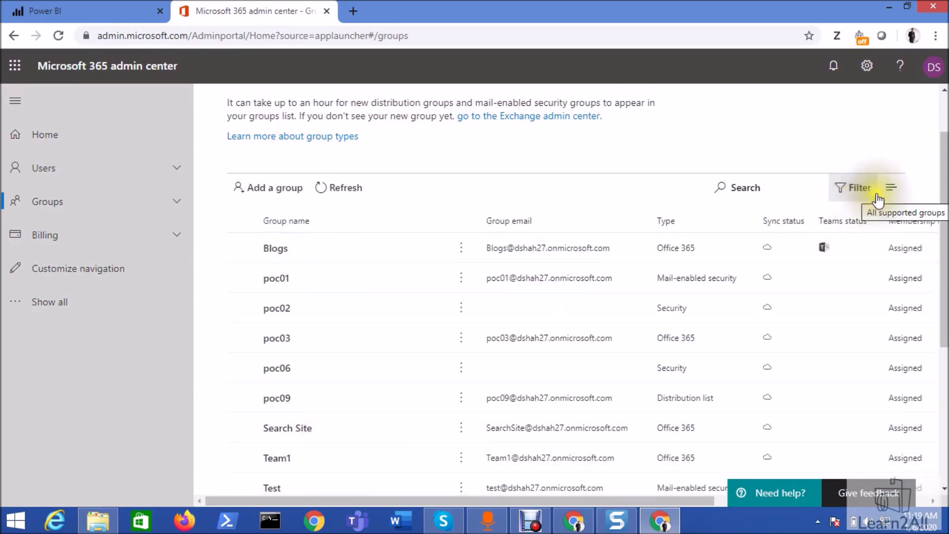
left_click(855, 197)
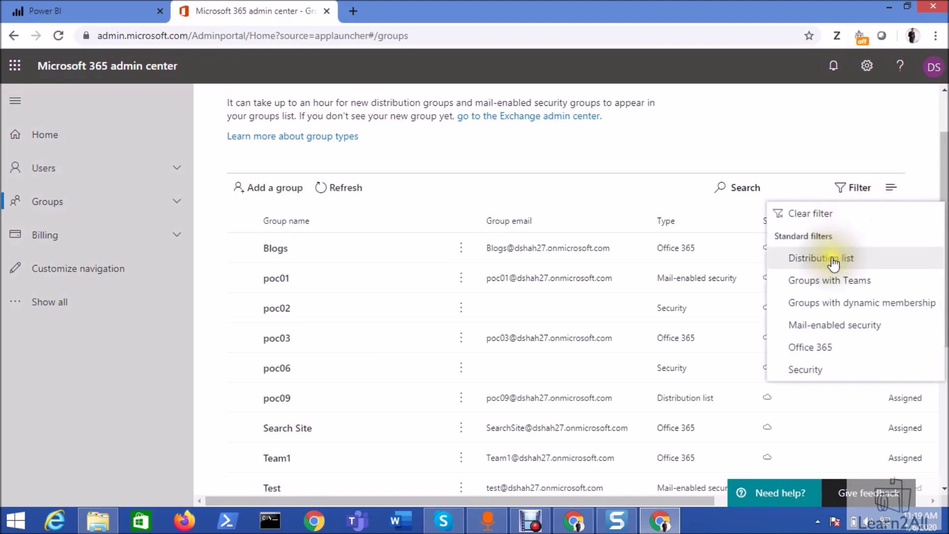
left_click(806, 368)
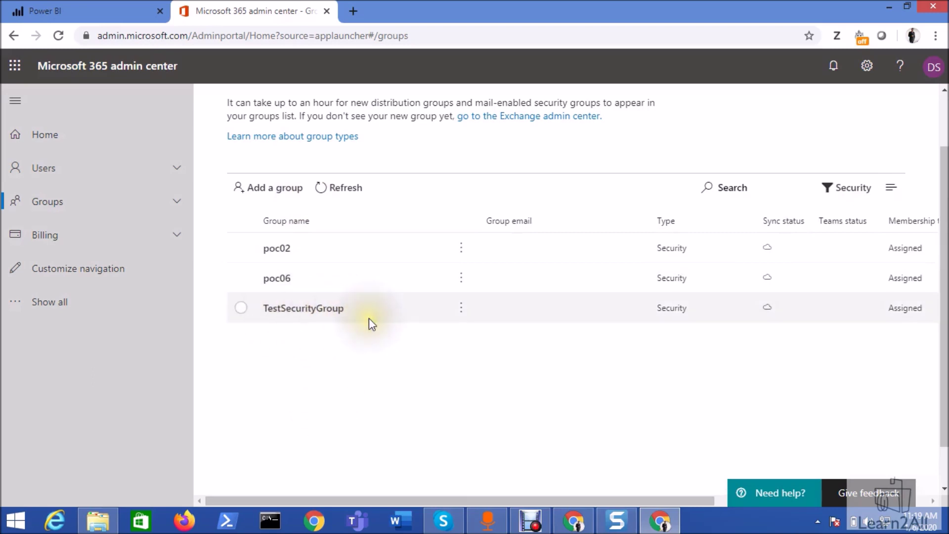
left_click(311, 317)
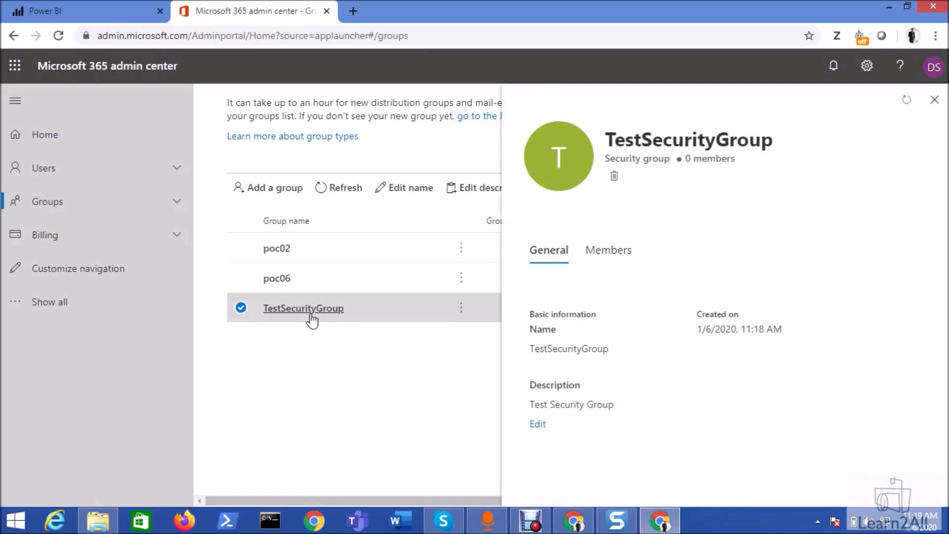
Make two users owners of TestSecurityGroup and save the change.
left_click(610, 253)
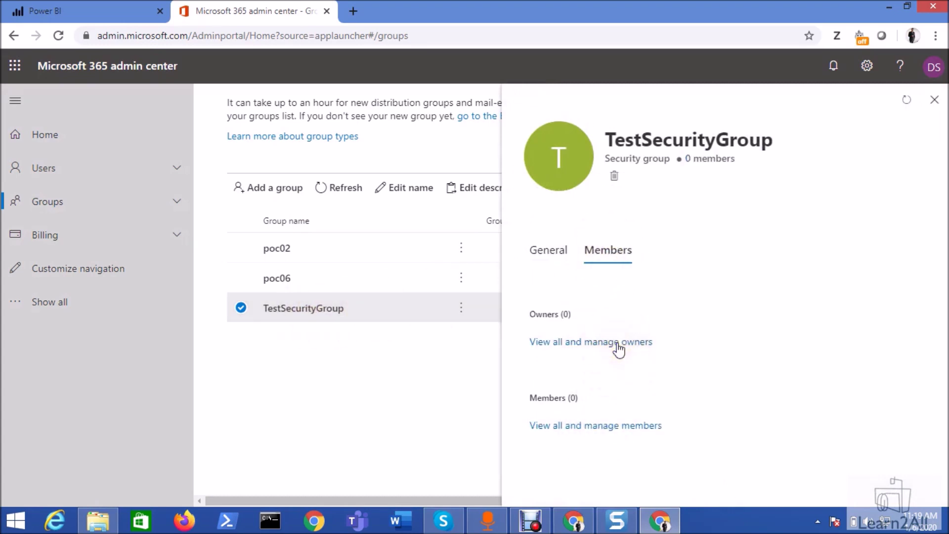
left_click(592, 346)
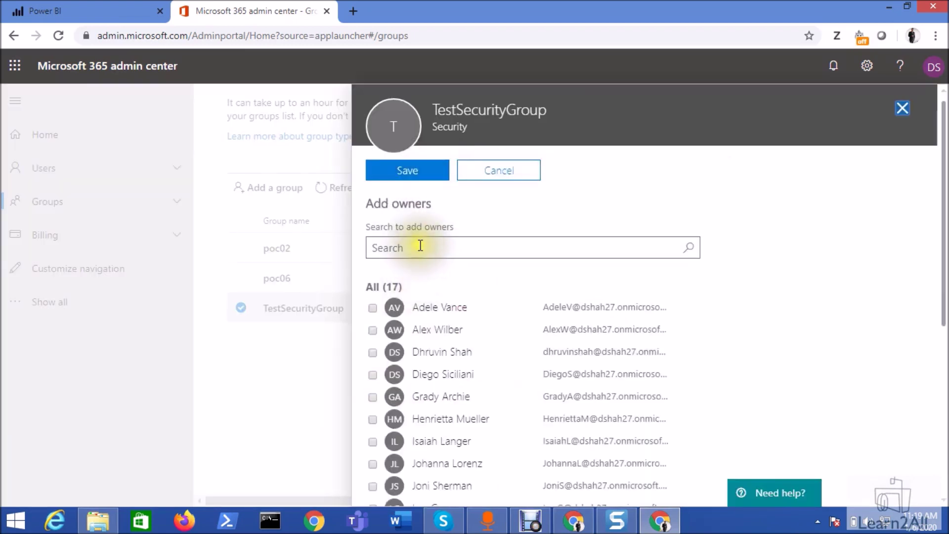
left_click(394, 355)
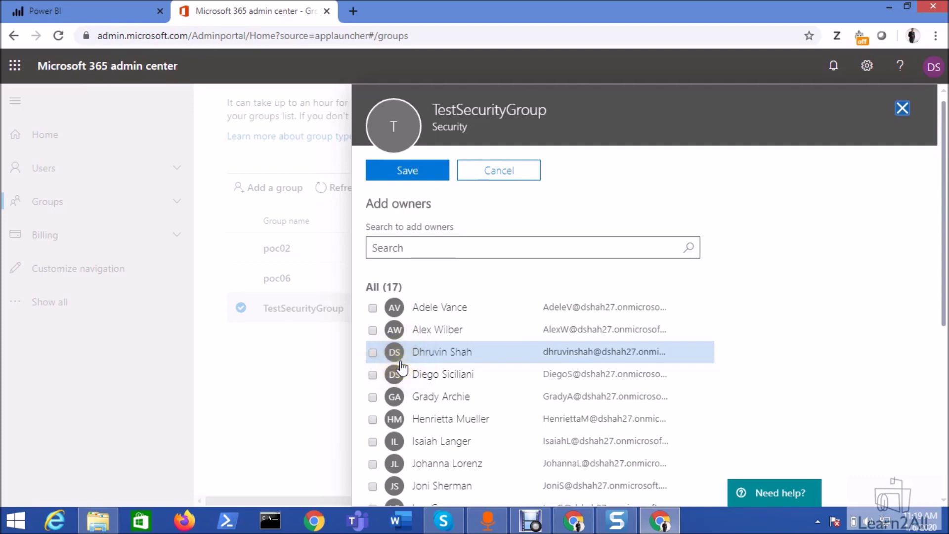
left_click(401, 371)
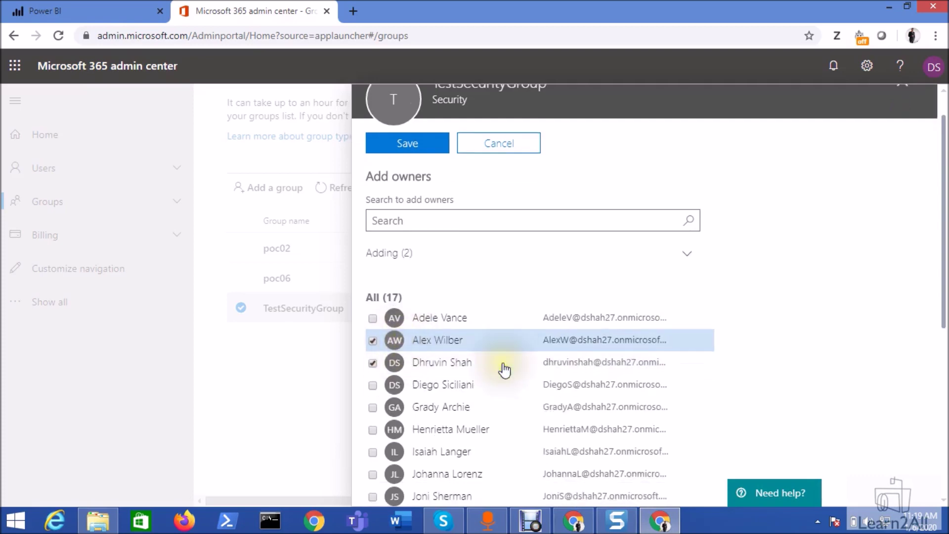
scroll(519, 380, "down", 5)
left_click(393, 461)
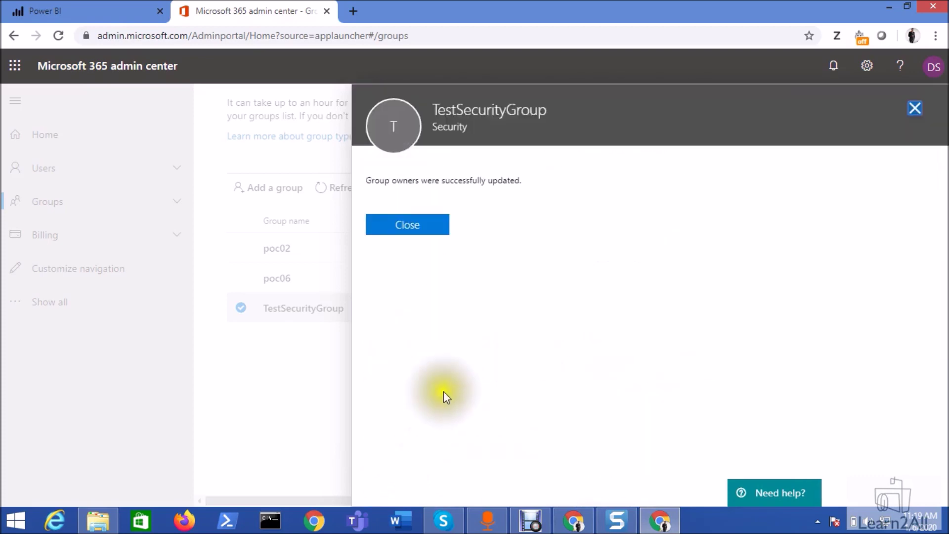
left_click(403, 227)
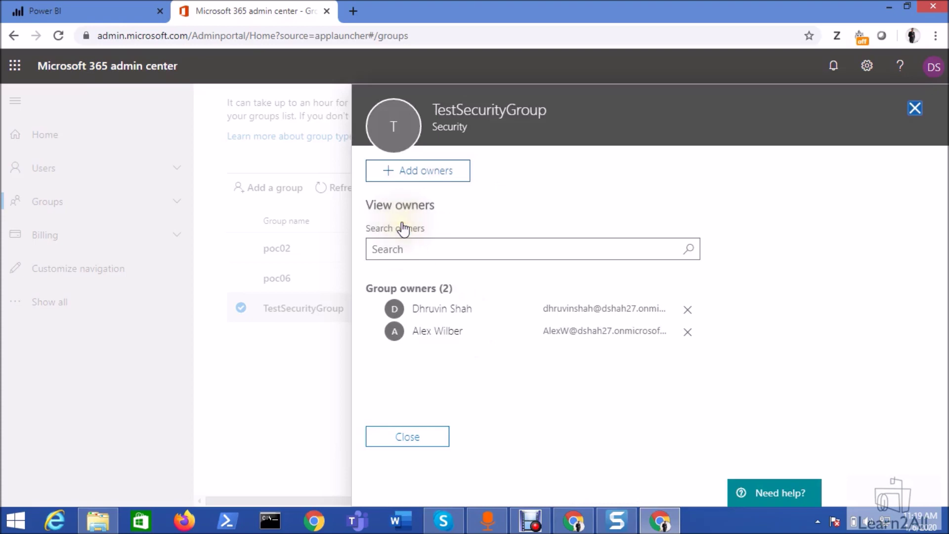
left_click(408, 439)
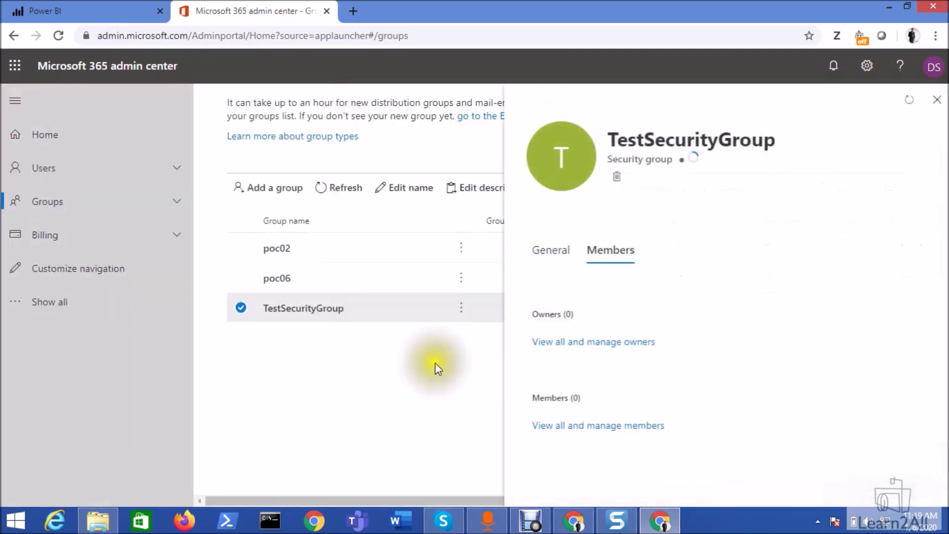
Add one user as a member of TestSecurityGroup and save.
left_click(571, 477)
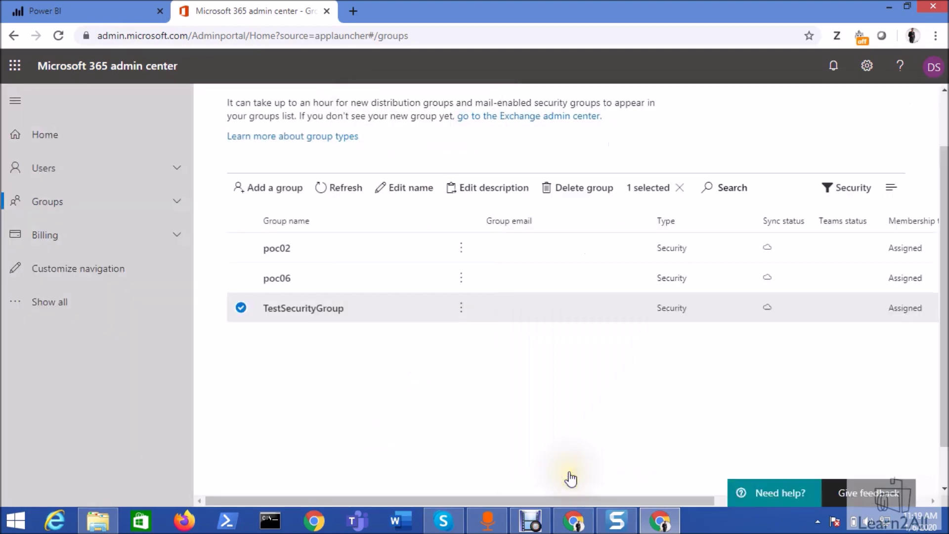
left_click(444, 176)
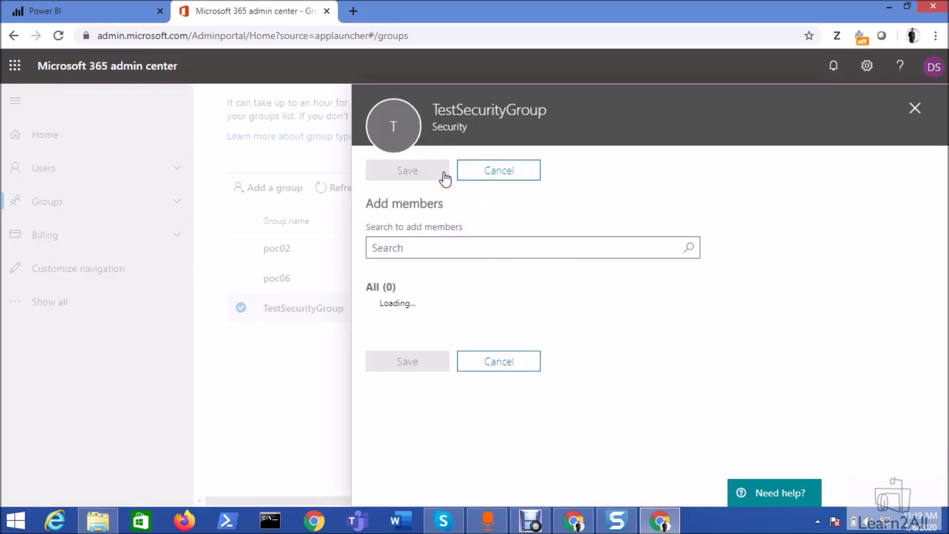
left_click(448, 248)
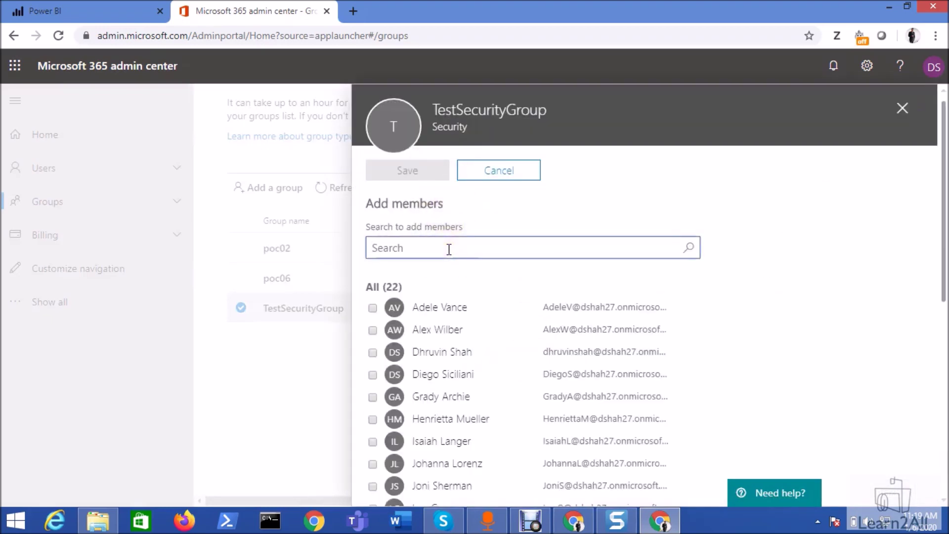
left_click(388, 307)
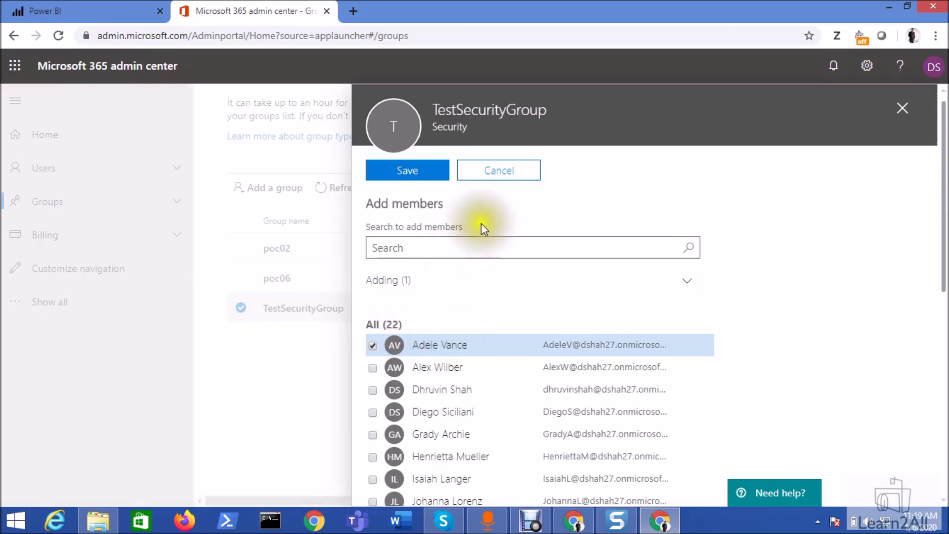
left_click(416, 176)
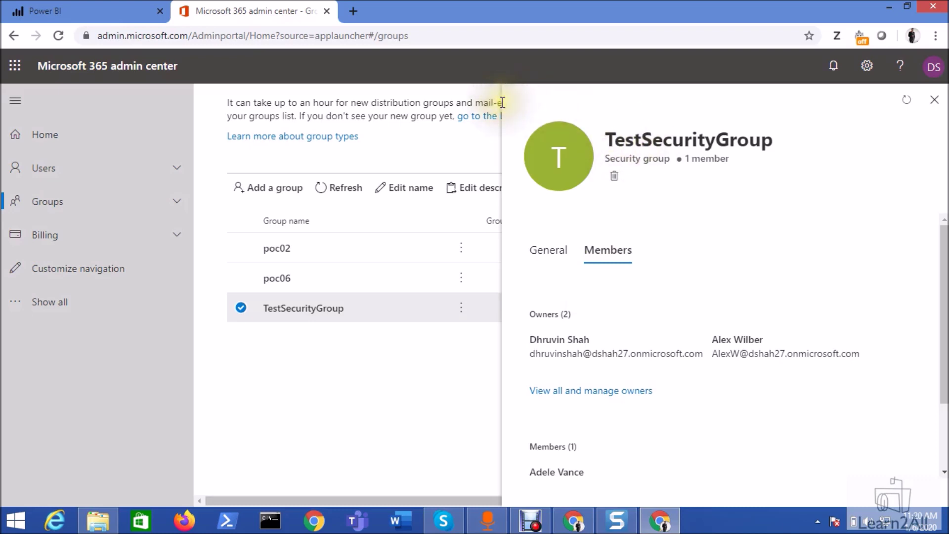
left_click(82, 16)
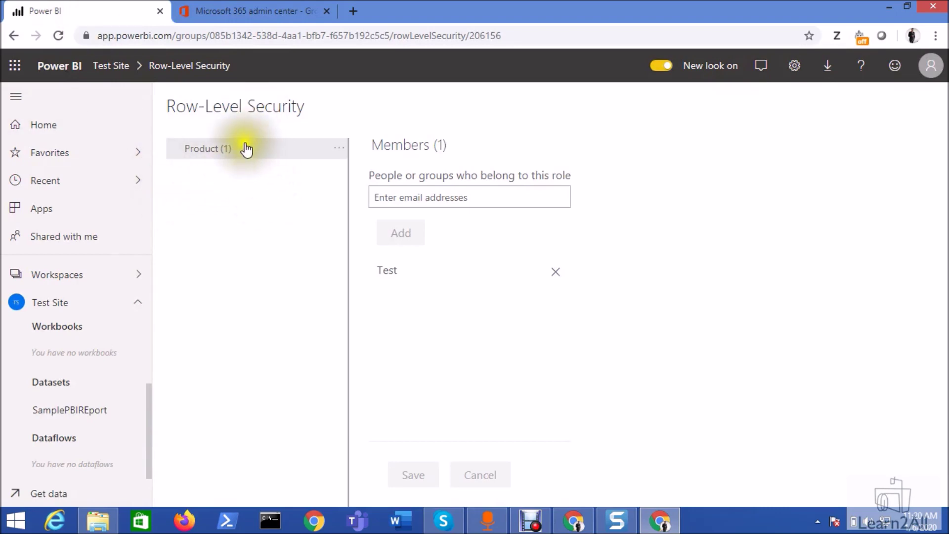
Add TestSecurityGroup as a member of the Product role and save the role.
left_click(428, 199)
type("test")
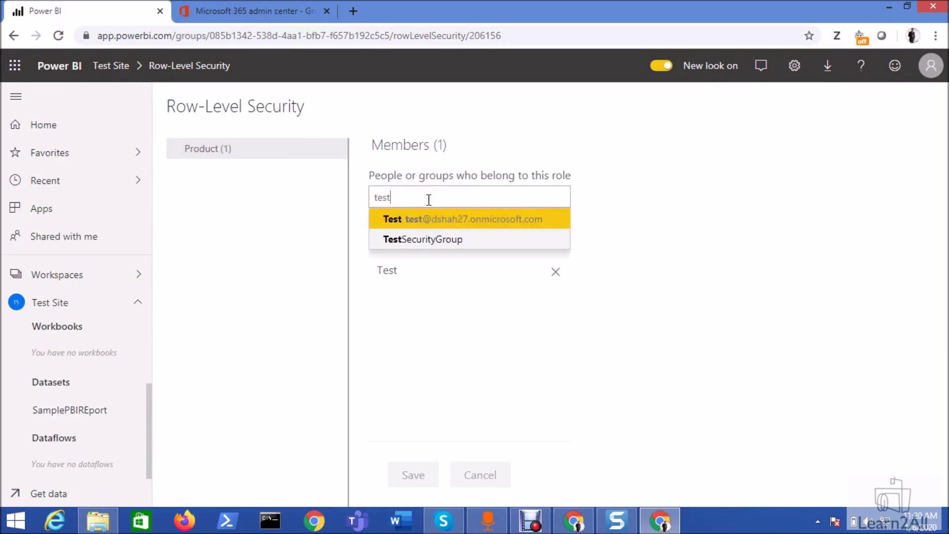
left_click(430, 241)
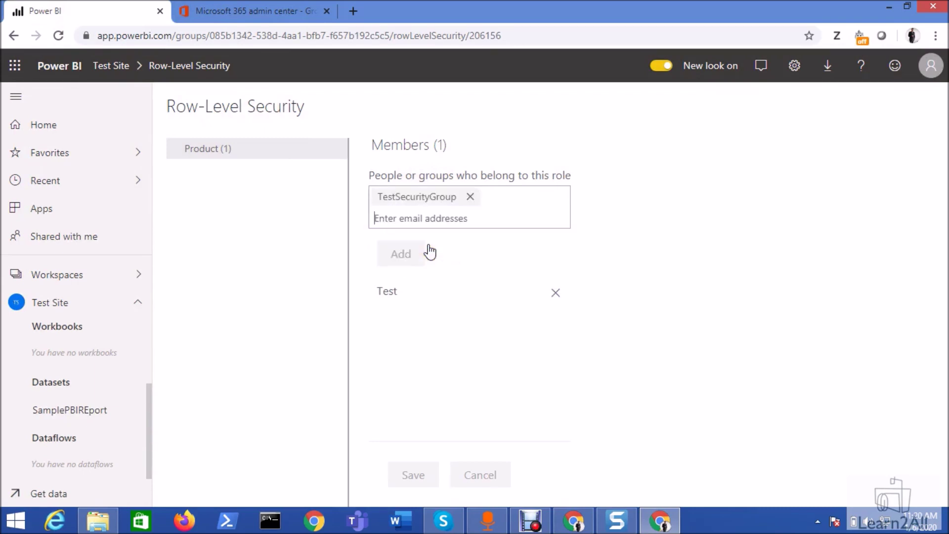
left_click(409, 262)
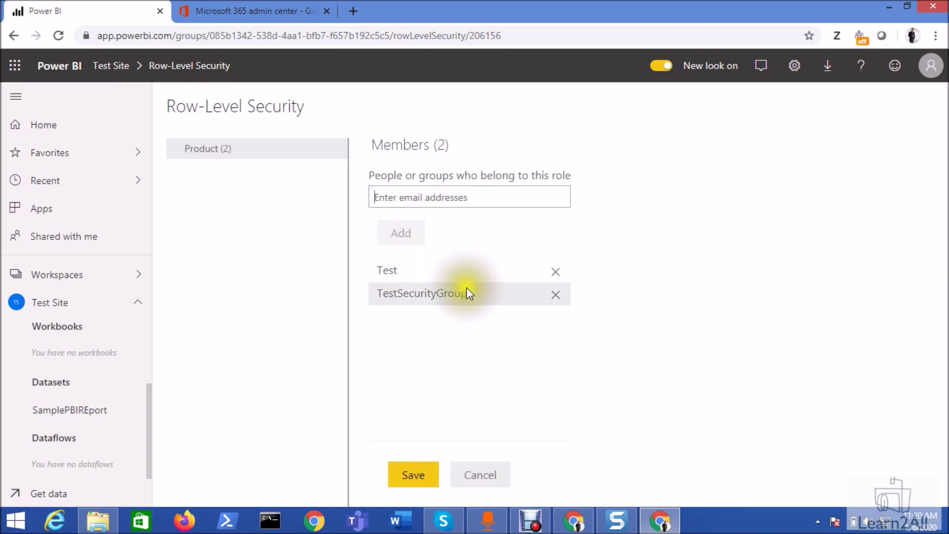
left_click(418, 476)
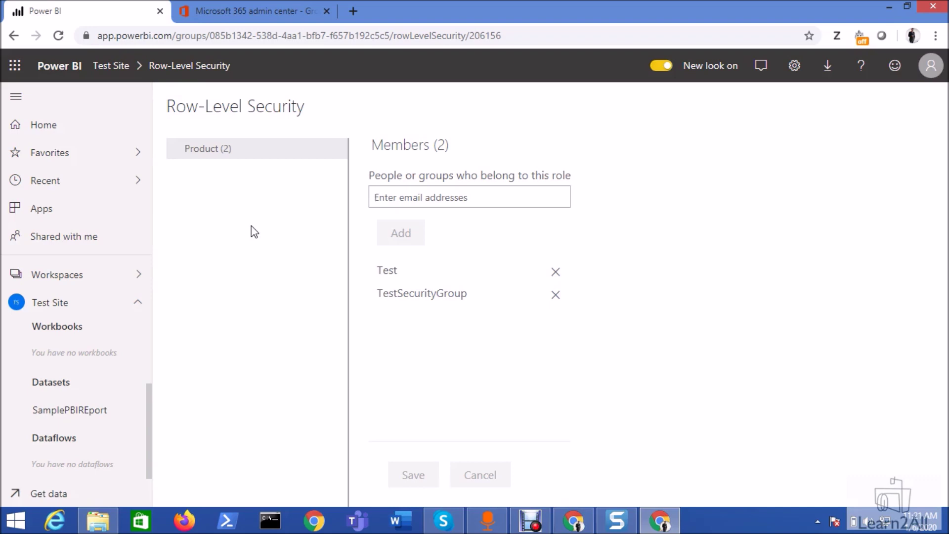
left_click(282, 10)
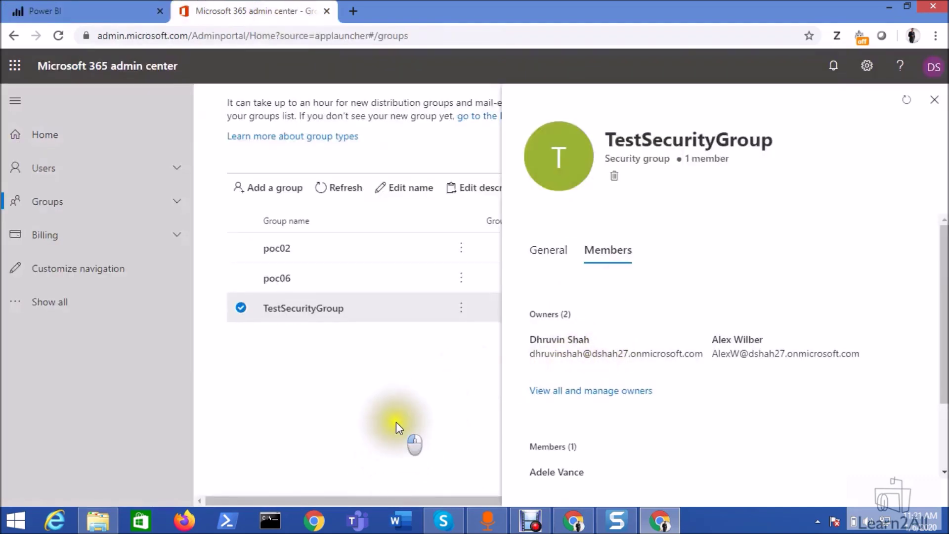
Close the group details and start a new Mail-enabled security group.
left_click(934, 99)
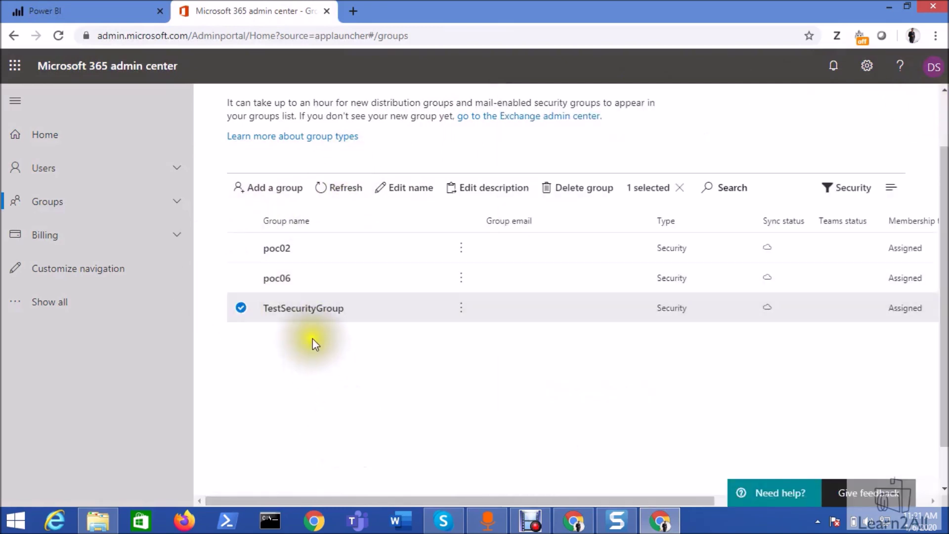
left_click(267, 188)
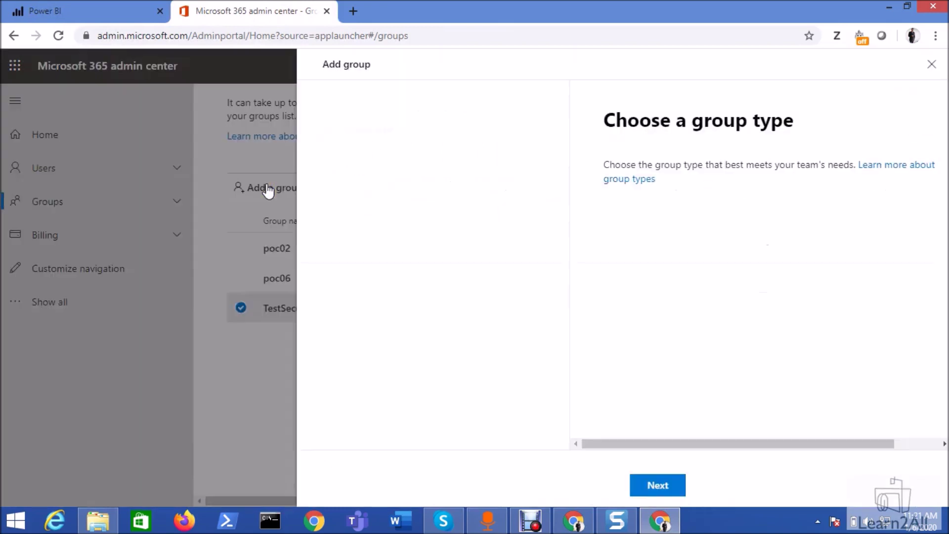
scroll(711, 289, "down", 3)
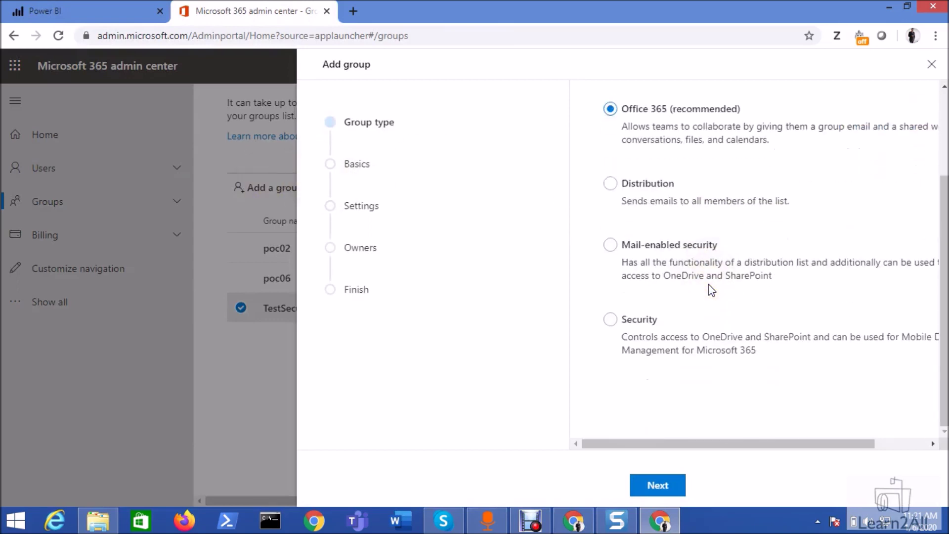
left_click(612, 247)
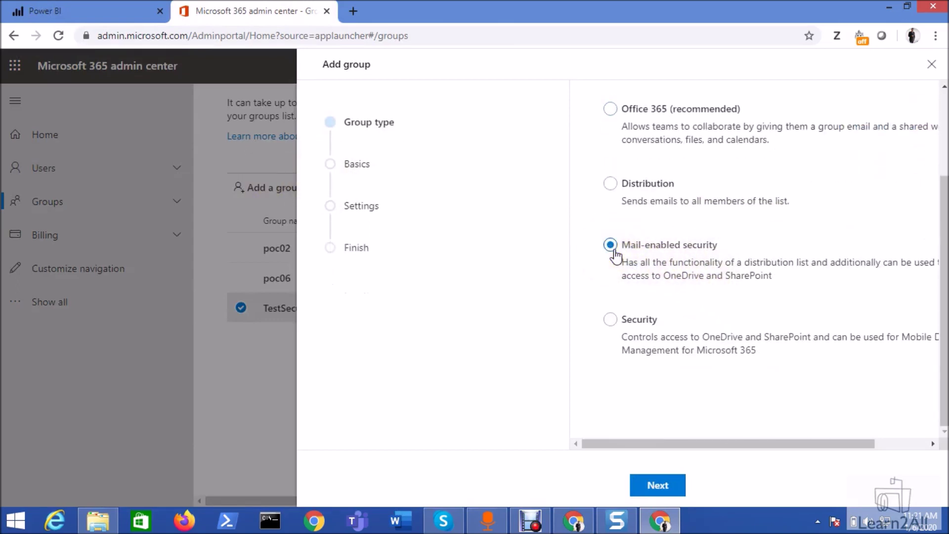
left_click(657, 485)
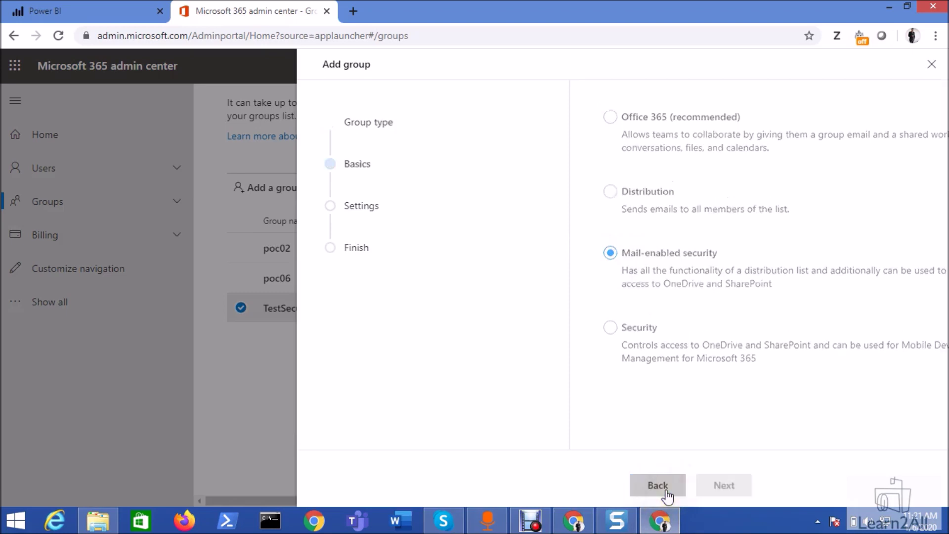
Name the group TestEmailEnabledSG with the description 'Email Enabled SG'.
left_click(690, 229)
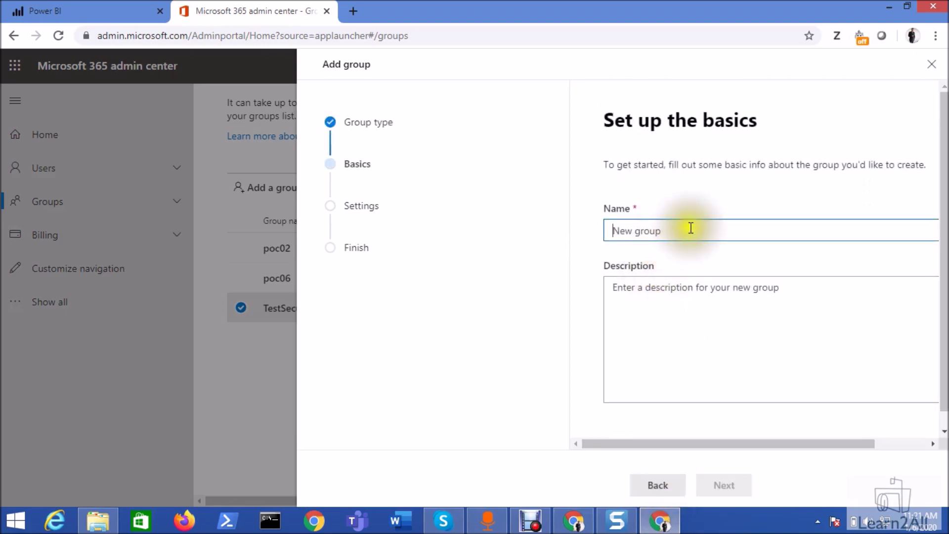
type("Test")
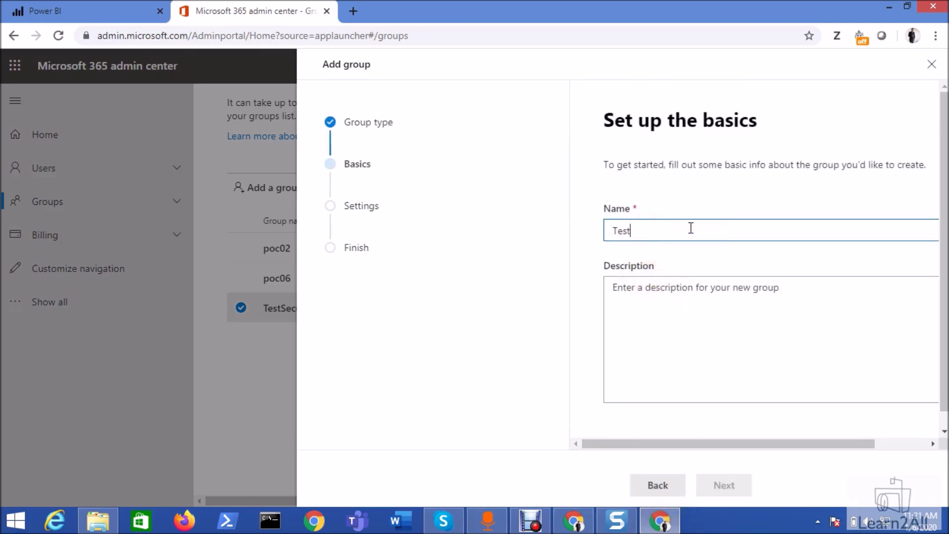
type("EmailEnabledSG")
left_click(682, 297)
type("Em")
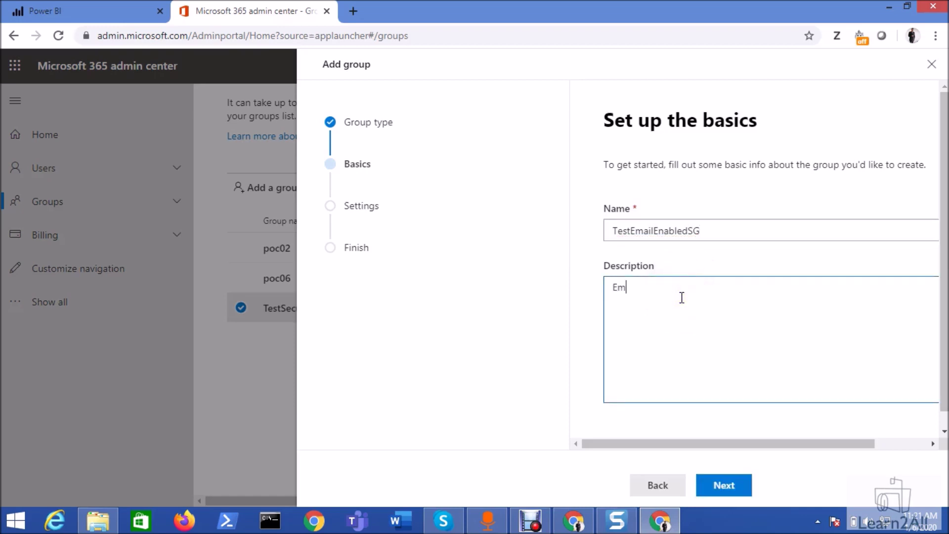
type("ail Enabled SG.")
left_click(724, 484)
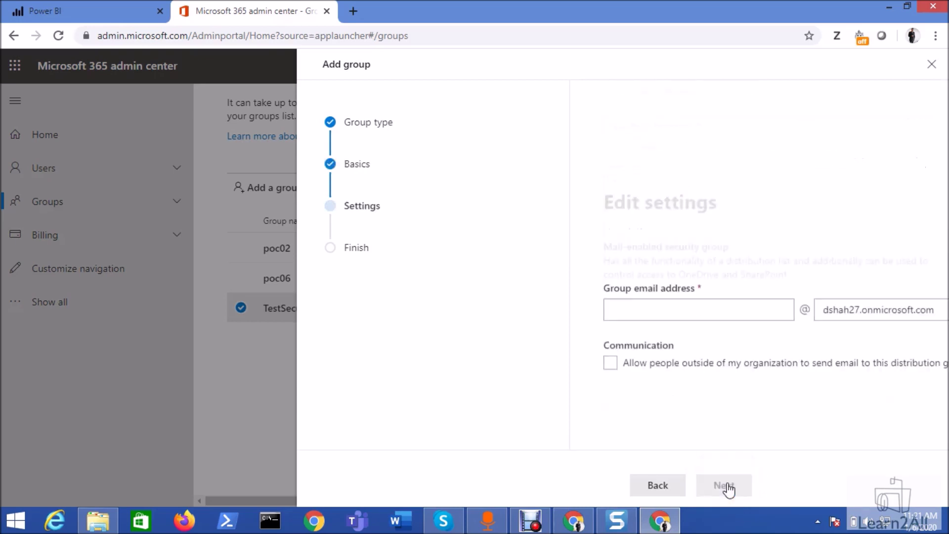
Set the group's email address to testgroup.
left_click(710, 258)
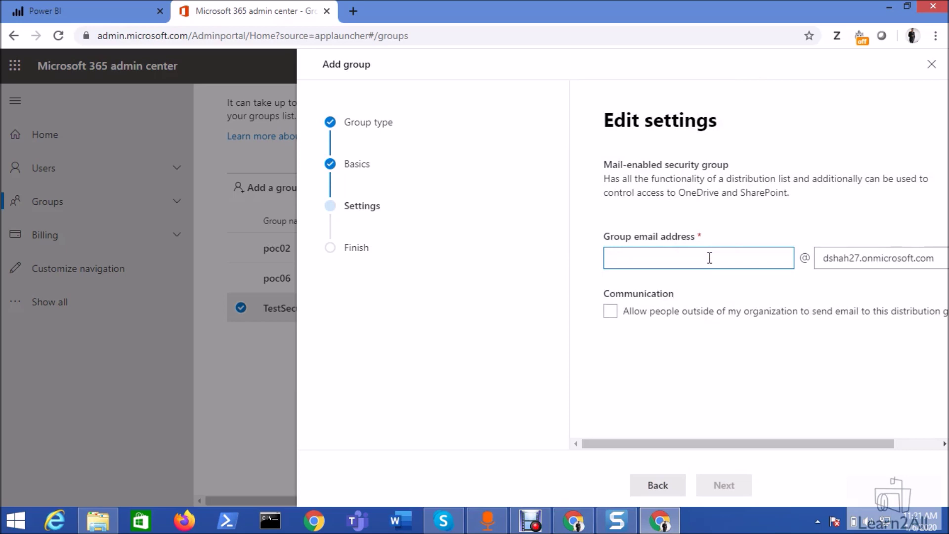
type("testgroup")
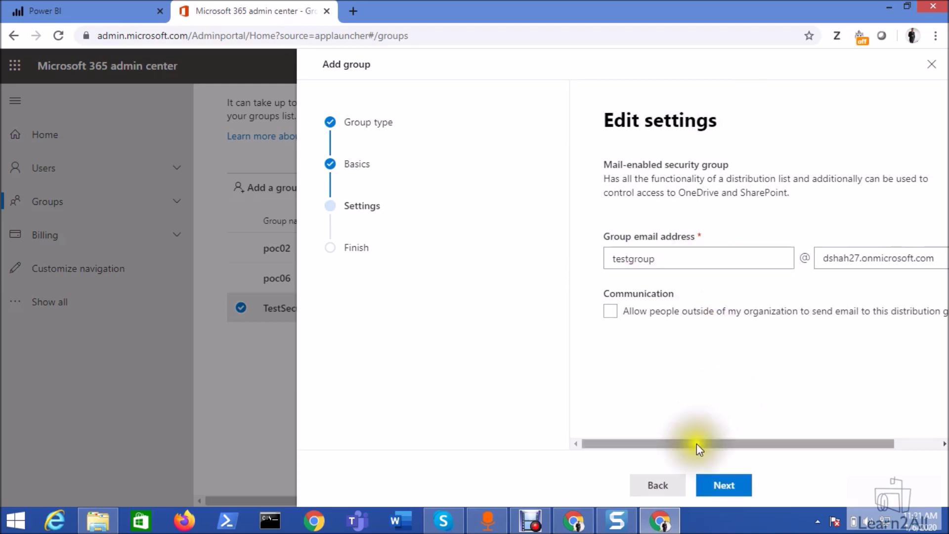
left_click(722, 486)
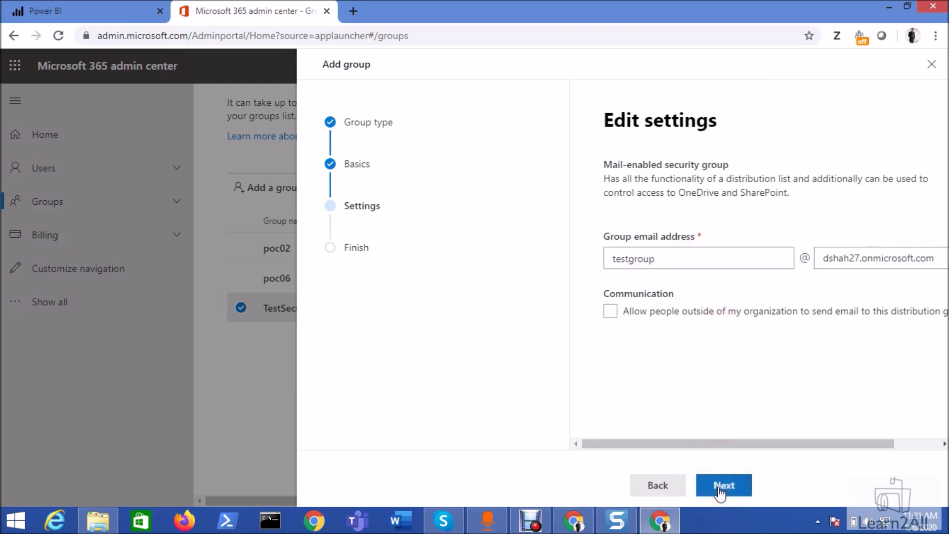
Review the group details and create the mail-enabled security group.
left_click(721, 486)
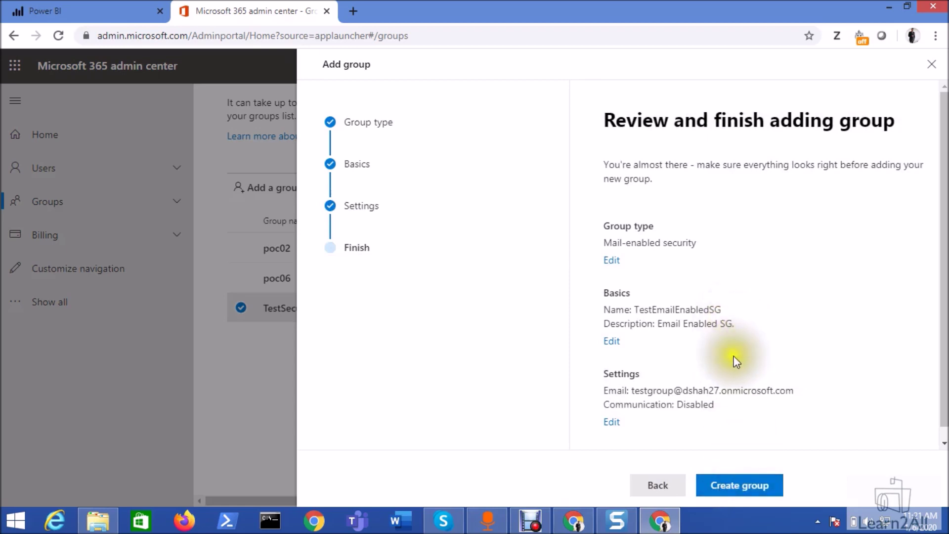
left_click_drag(794, 390, 632, 390)
key("ctrl+c")
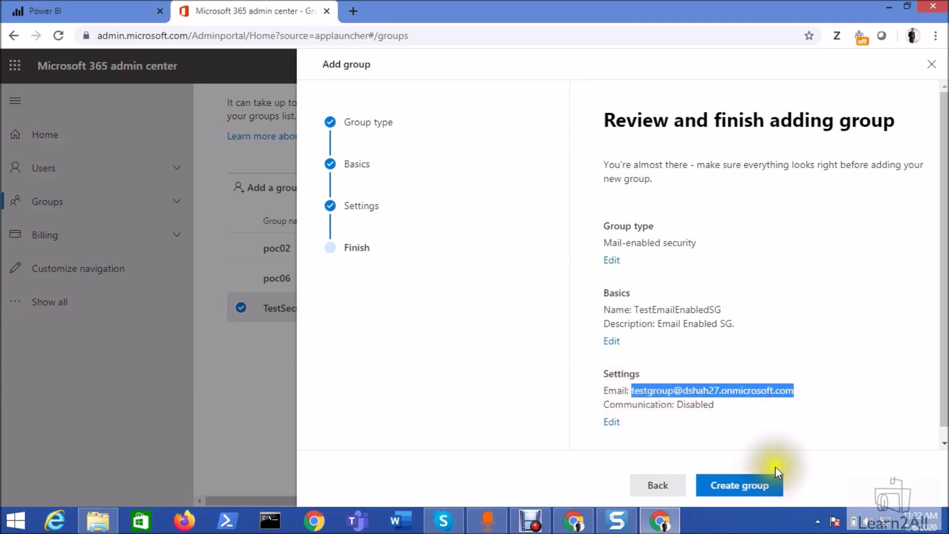
left_click(754, 488)
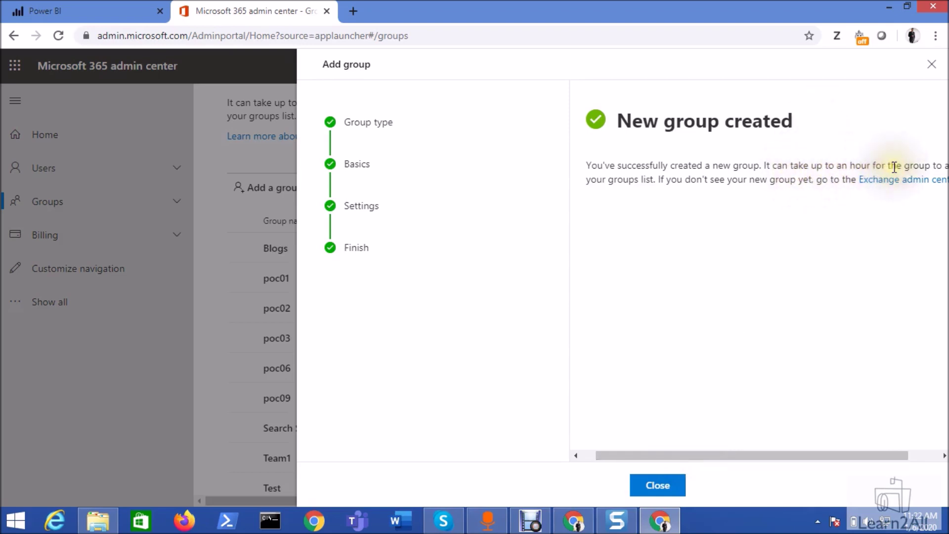
left_click_drag(823, 458, 797, 451)
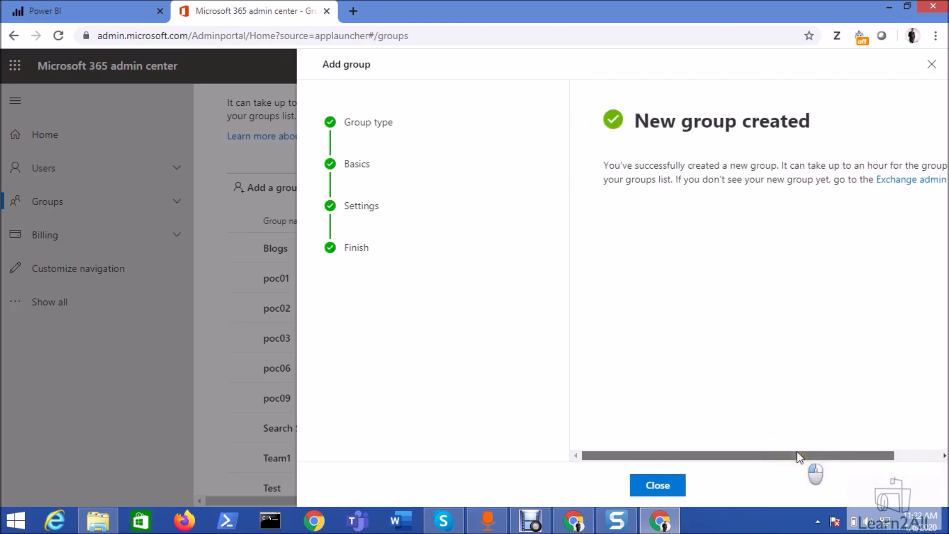
left_click_drag(797, 452, 847, 449)
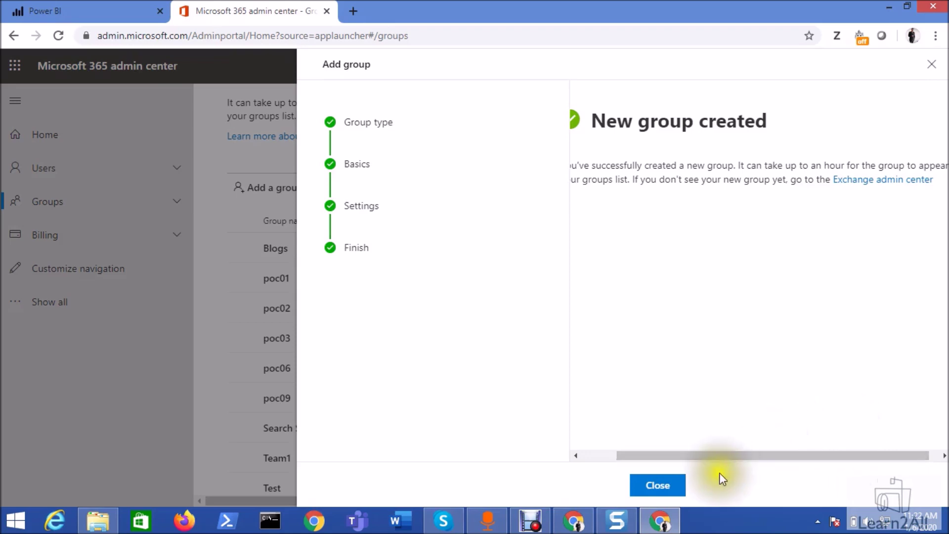
Close the new-group panel, filter groups to Mail-enabled security, and return to Power BI.
left_click(680, 494)
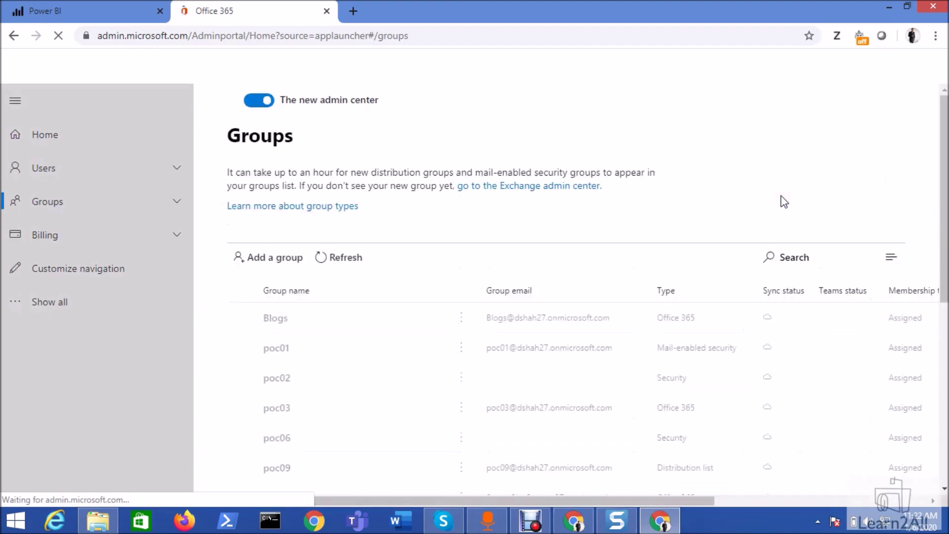
left_click(845, 269)
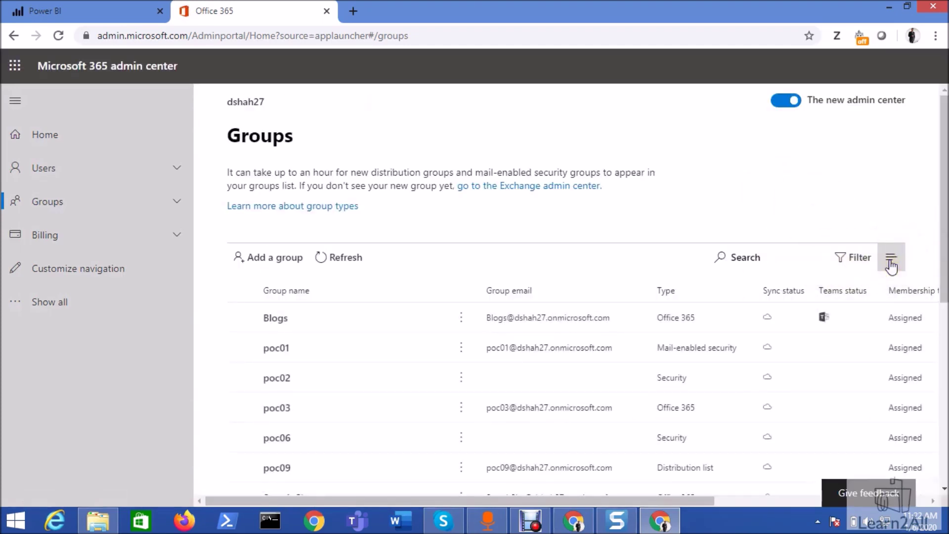
left_click(891, 260)
left_click(853, 258)
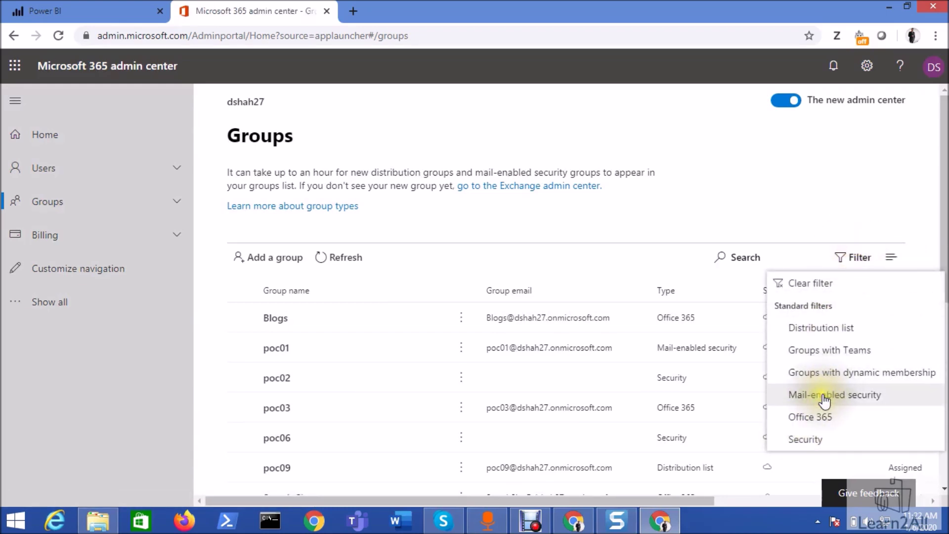
left_click(812, 398)
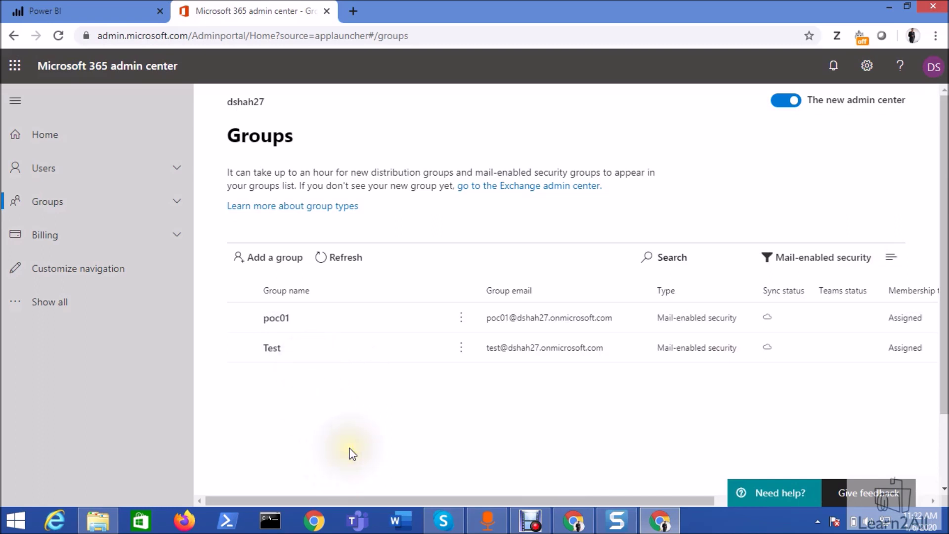
left_click(68, 14)
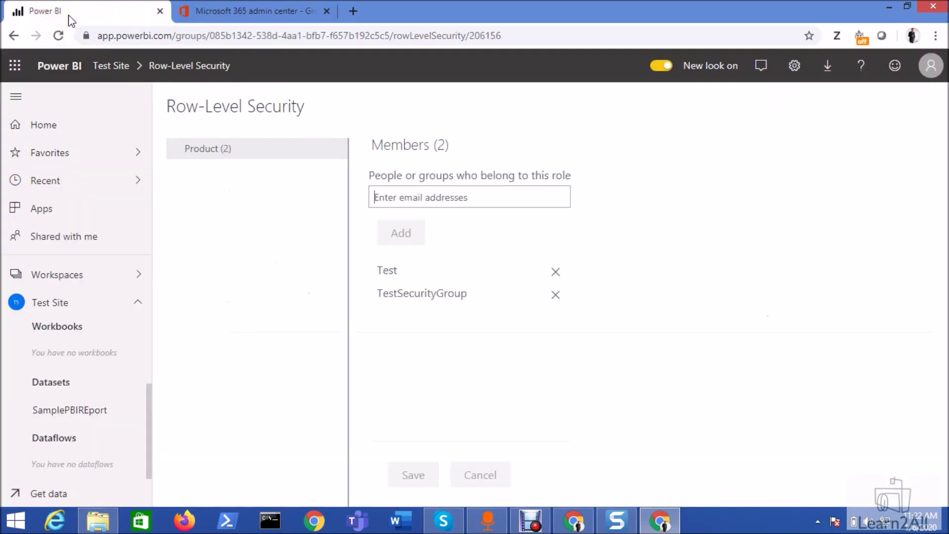
Open row-level security for the SamplePBIReport dataset in the Test Site workspace.
left_click(470, 239)
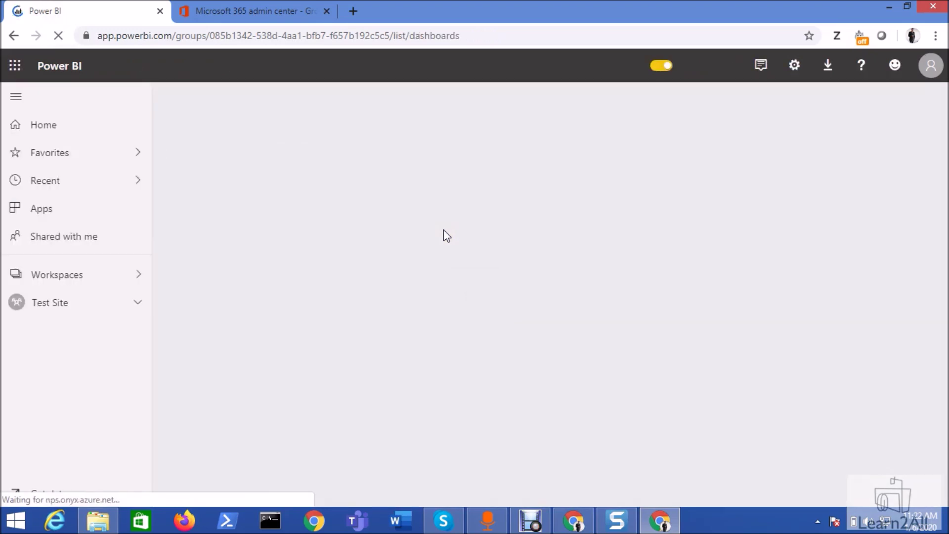
left_click(188, 270)
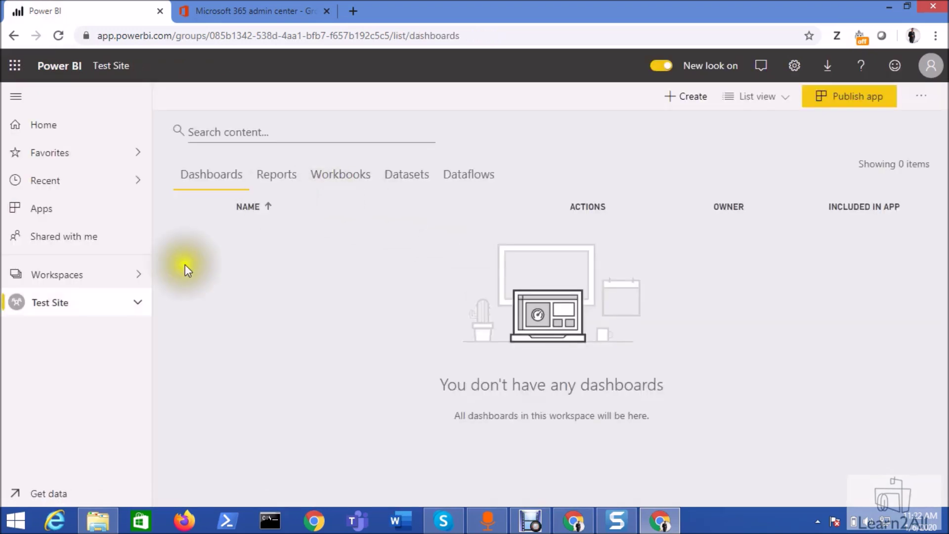
left_click(135, 310)
scroll(128, 416, "down", 1)
scroll(128, 416, "down", 1)
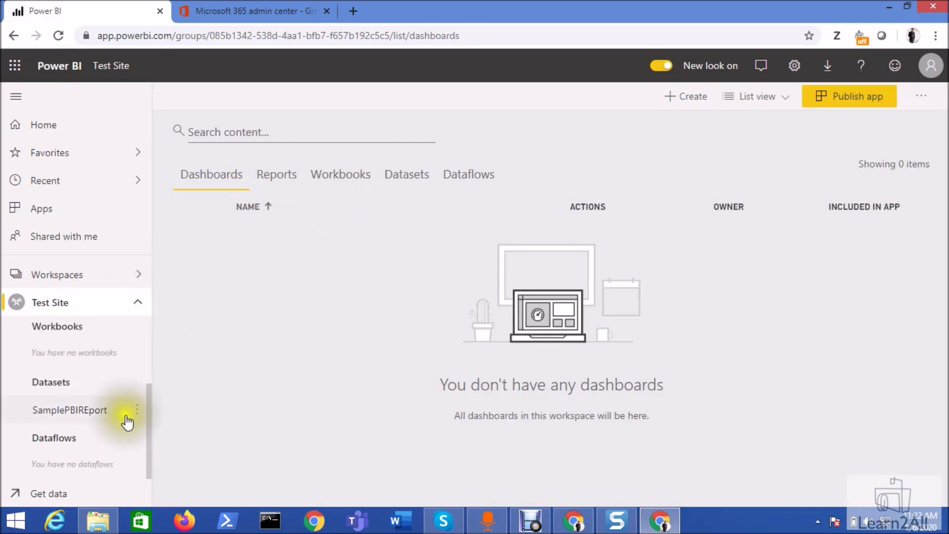
left_click(135, 413)
left_click(214, 210)
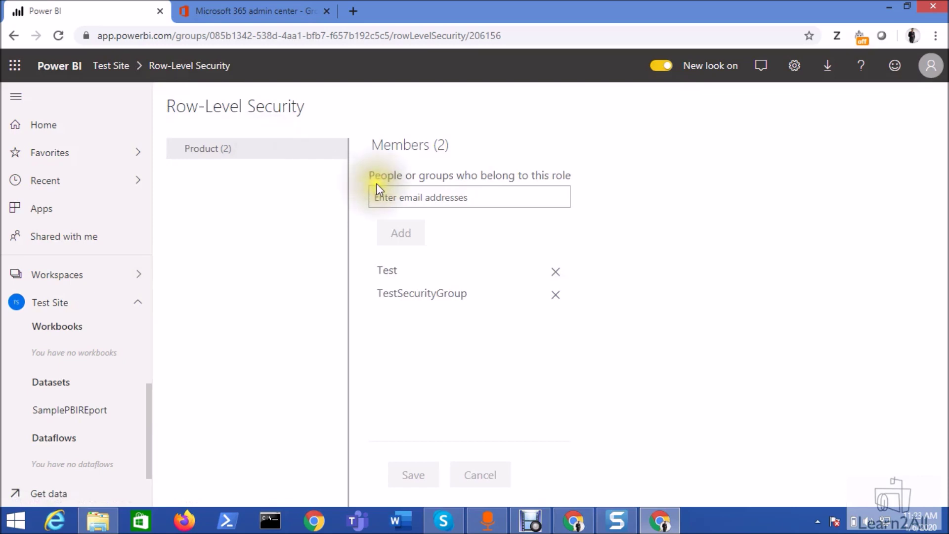
Add TestEmailEnabledSG to the Product role by its pasted address and save.
left_click(393, 196)
key("ctrl+v")
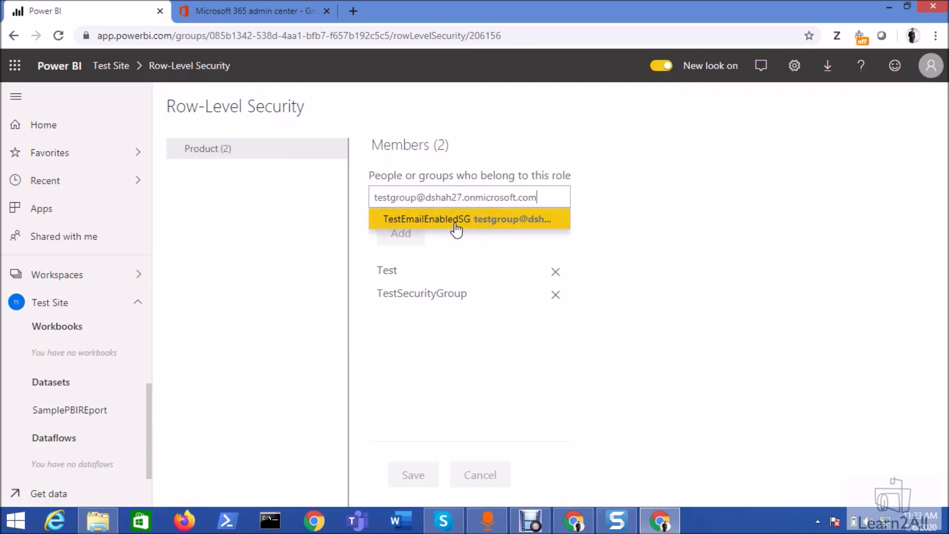
left_click(456, 225)
left_click(403, 259)
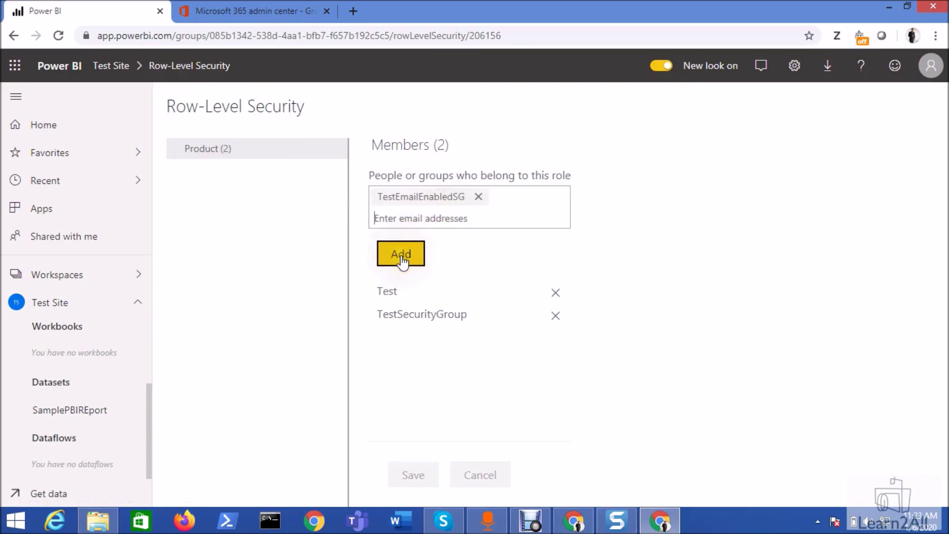
left_click(423, 476)
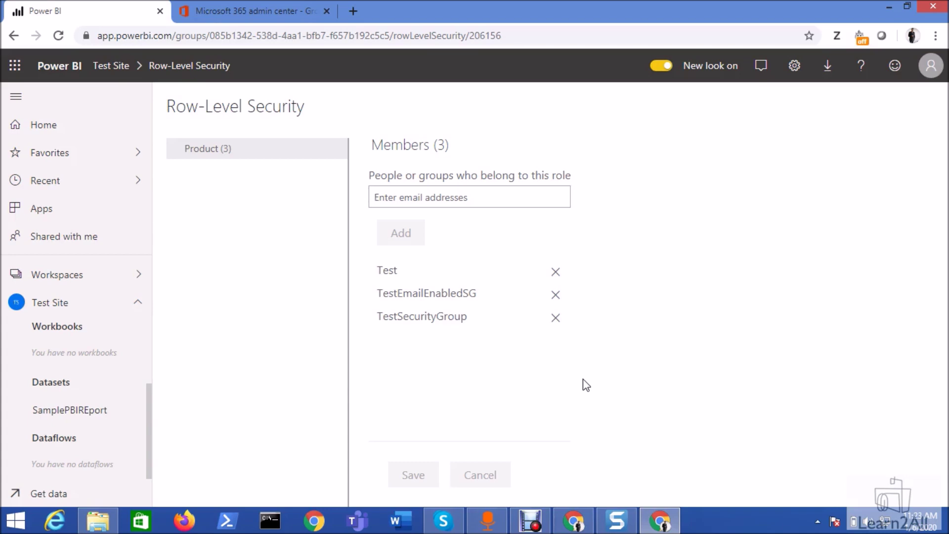
left_click(269, 10)
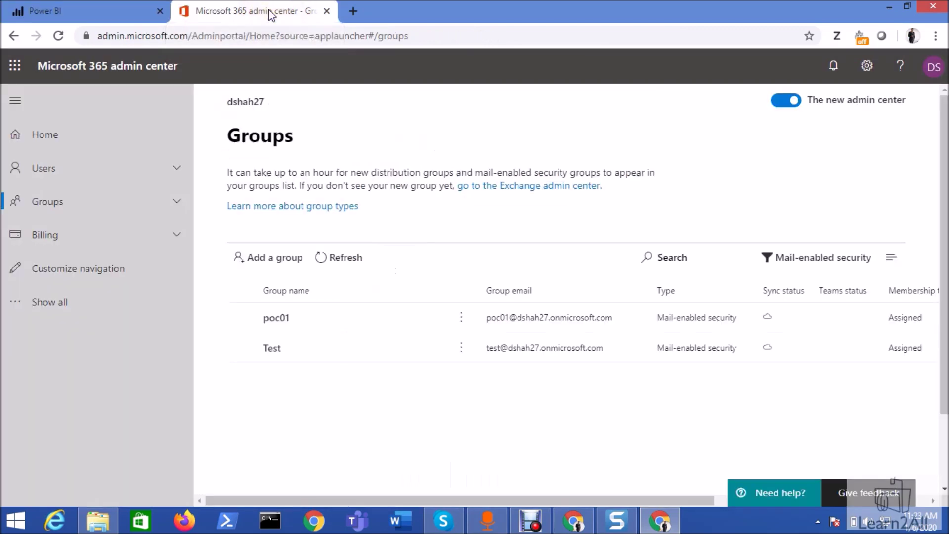
left_click(282, 271)
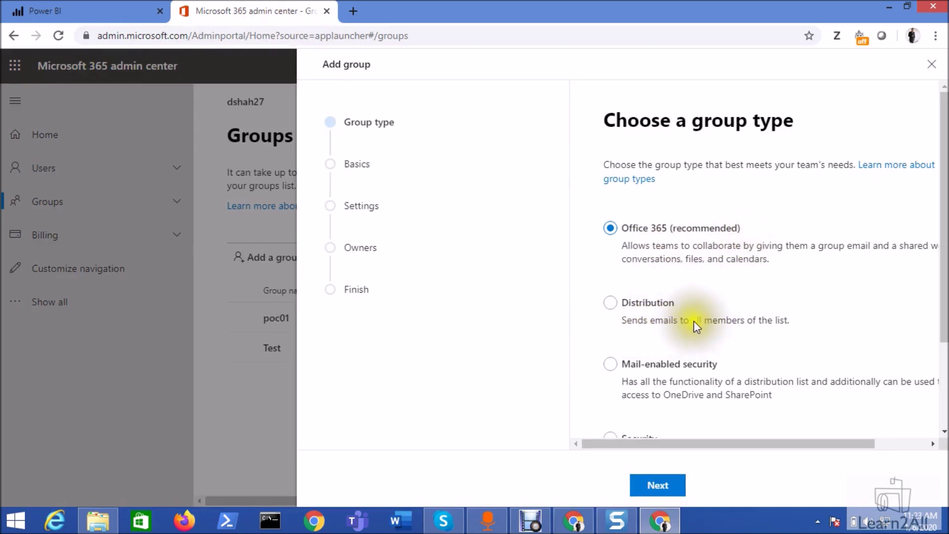
left_click(120, 9)
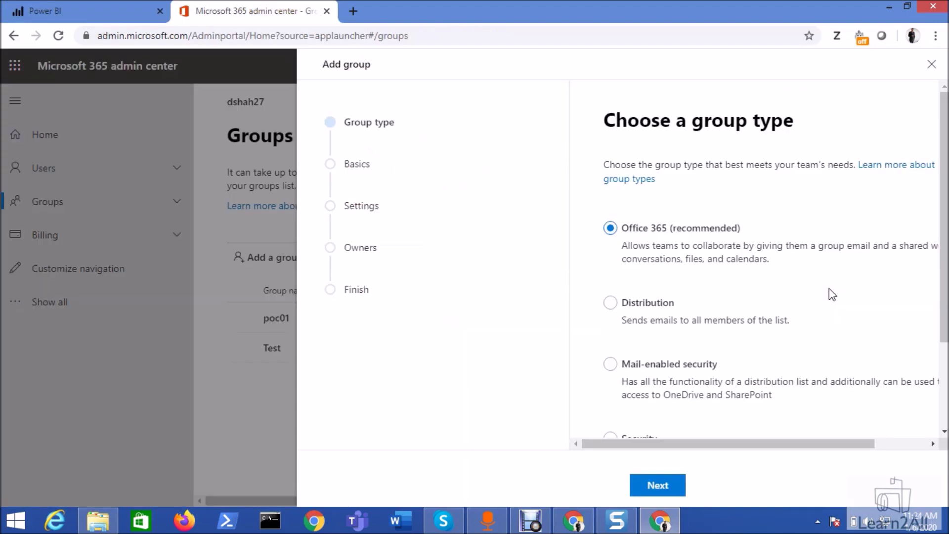
scroll(829, 289, "down", 3)
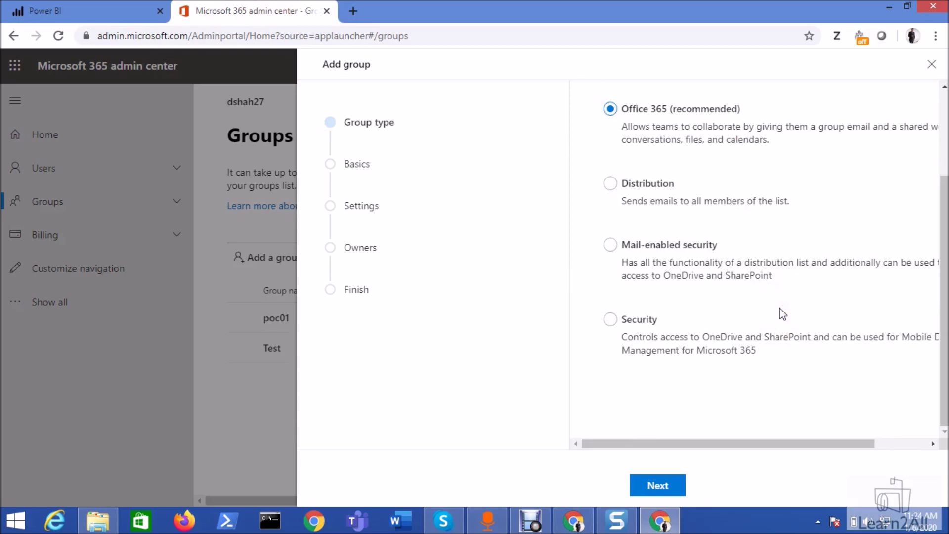
left_click(44, 11)
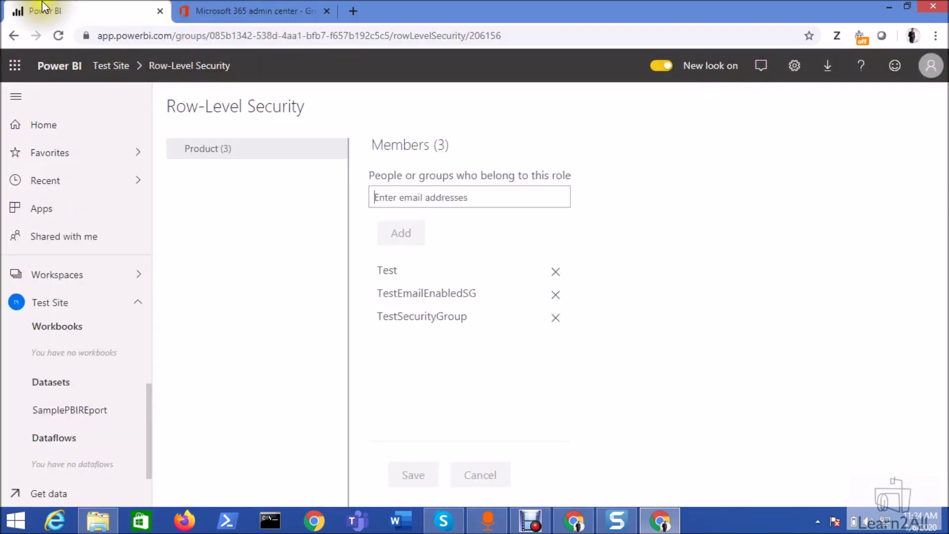
Wrap up the Power BI demo and bring up the Learn2ALL daily updates sign-up form.
left_click(451, 173)
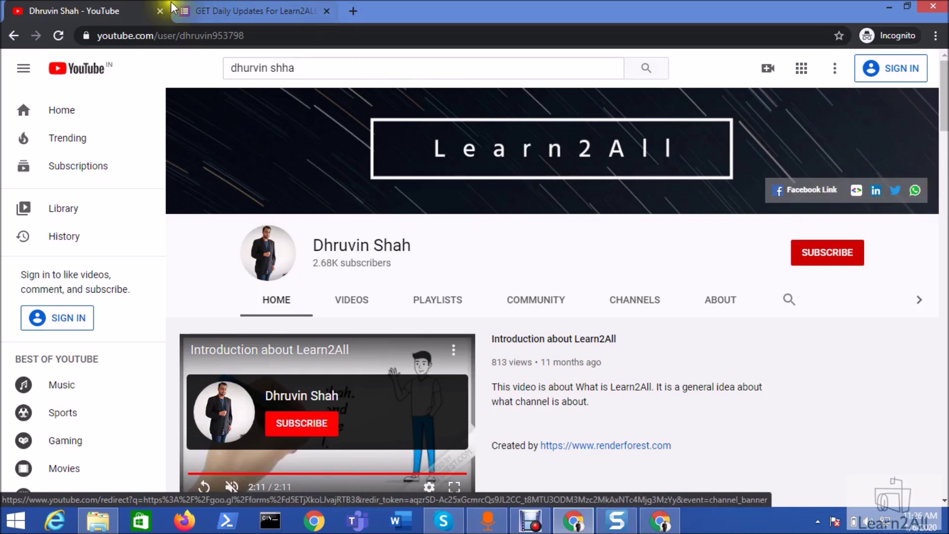
left_click(223, 10)
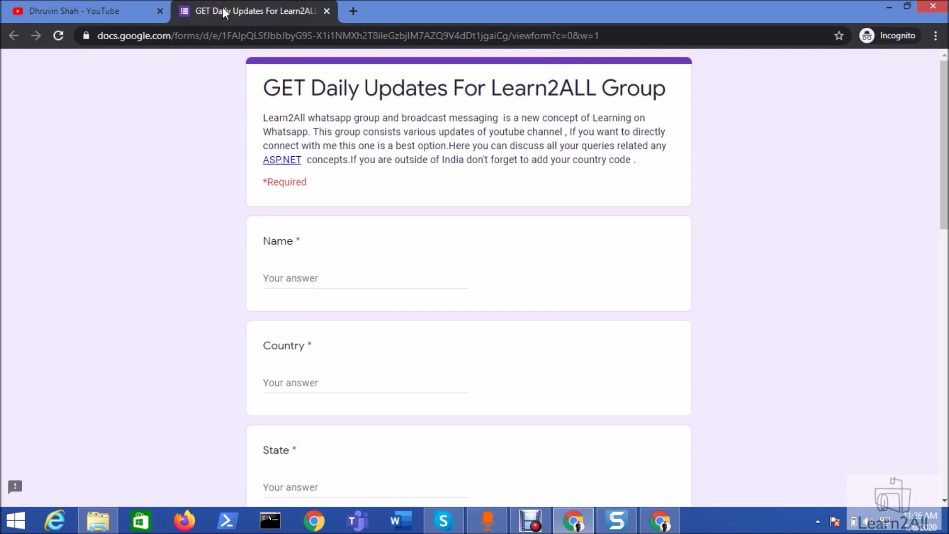